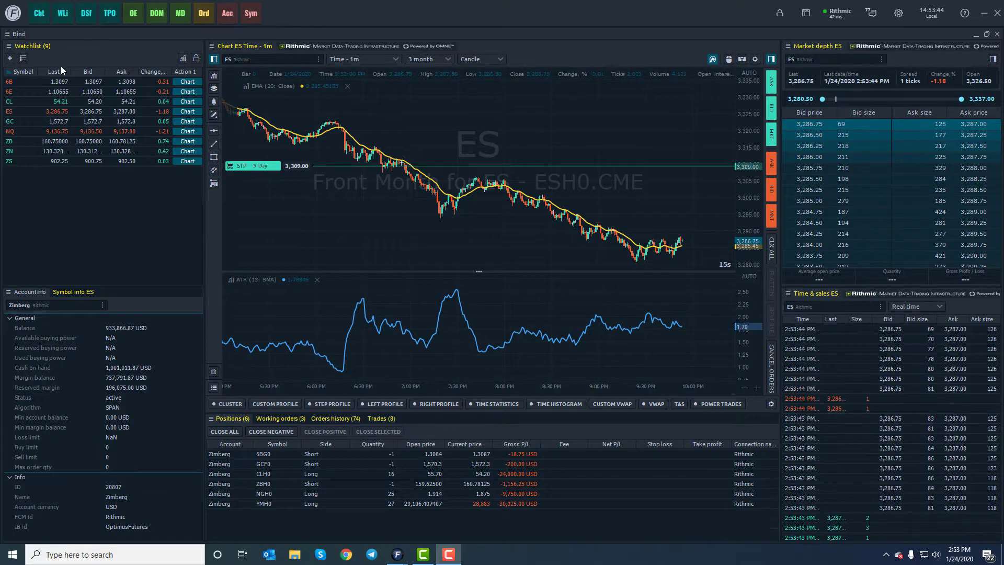
From the main F menu, star the OAn tile to add Option Analytics to the quick-launch bar.
{"action": "left_click", "coordinate": [12, 21]}
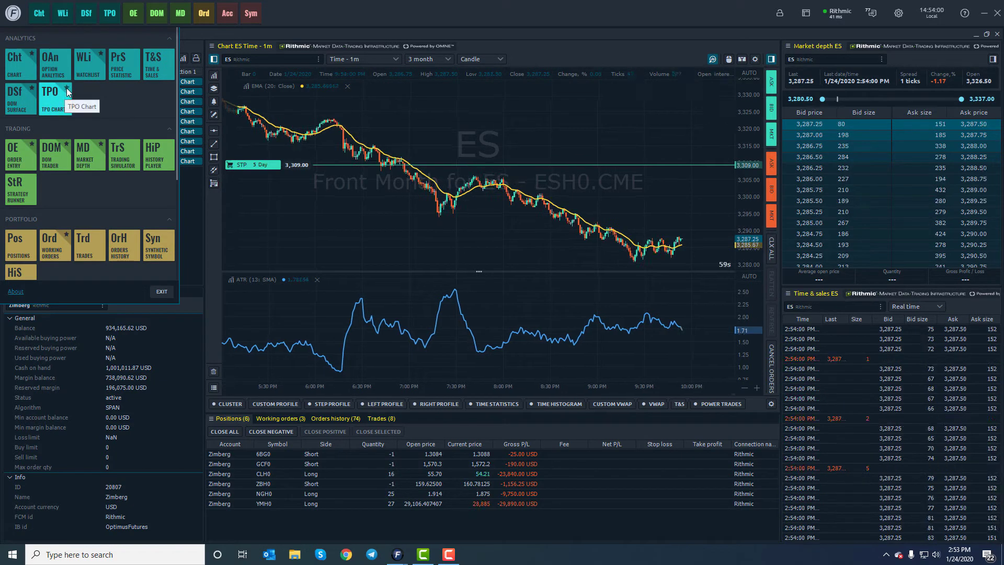
{"action": "left_click", "coordinate": [65, 54]}
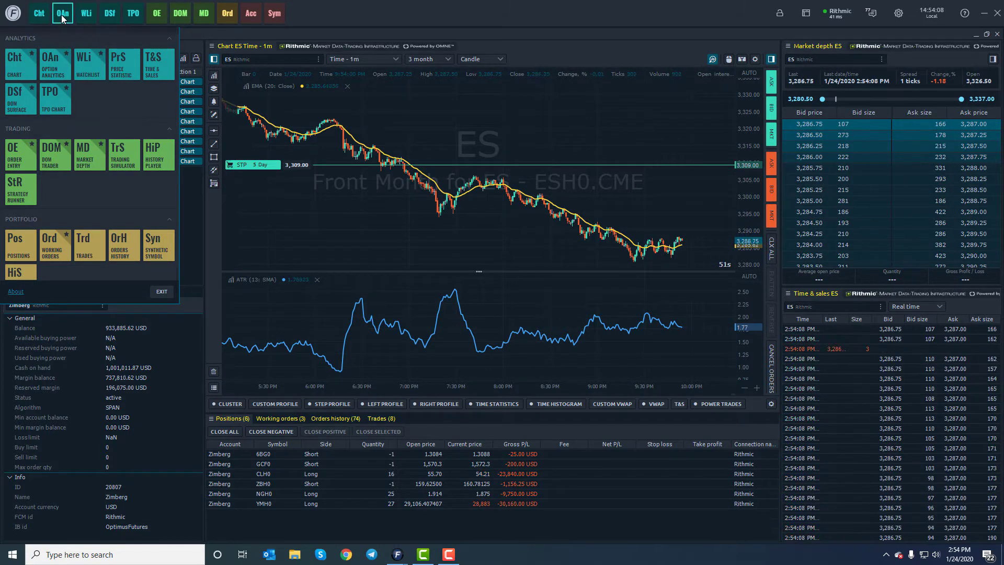
Open a TPO Chart ES window and maximize it to fill the workspace.
{"action": "left_click", "coordinate": [56, 95]}
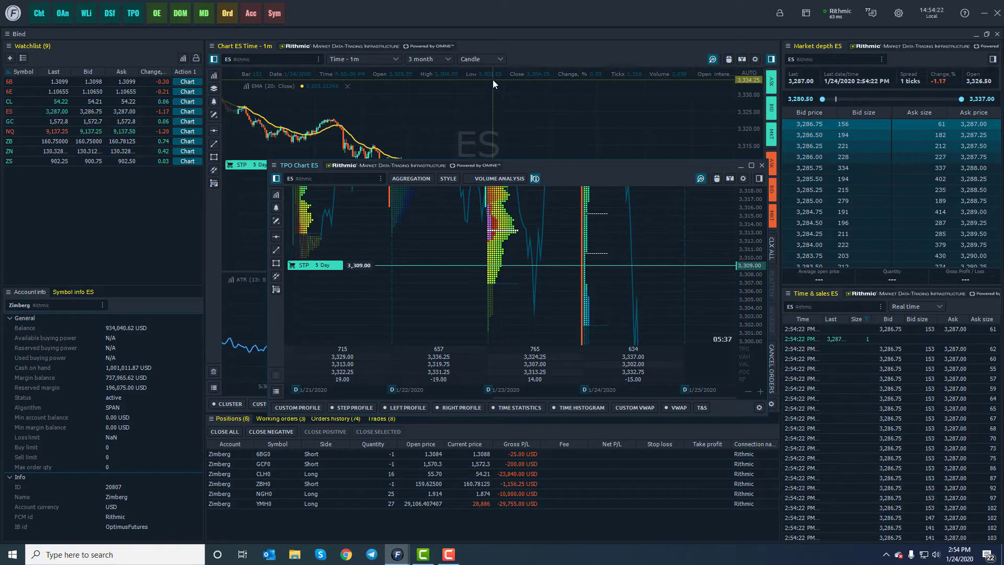
{"action": "left_click", "coordinate": [752, 165]}
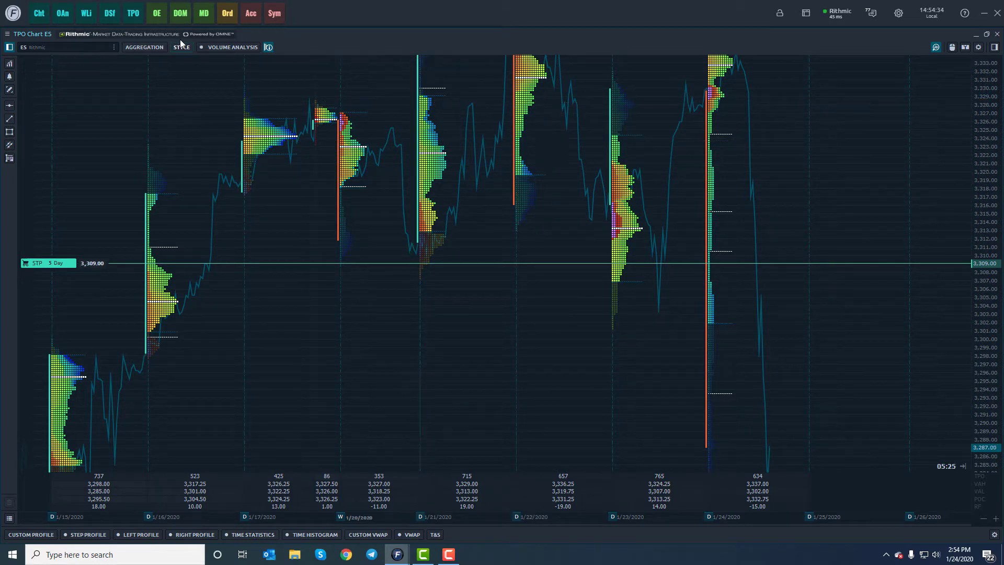
{"action": "right_click", "coordinate": [385, 105]}
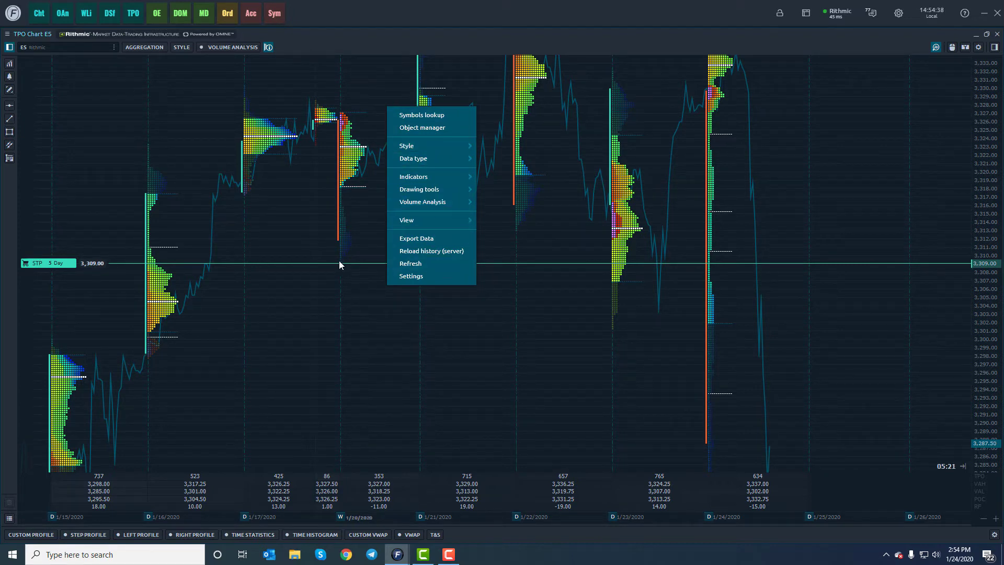
{"action": "left_click", "coordinate": [343, 40]}
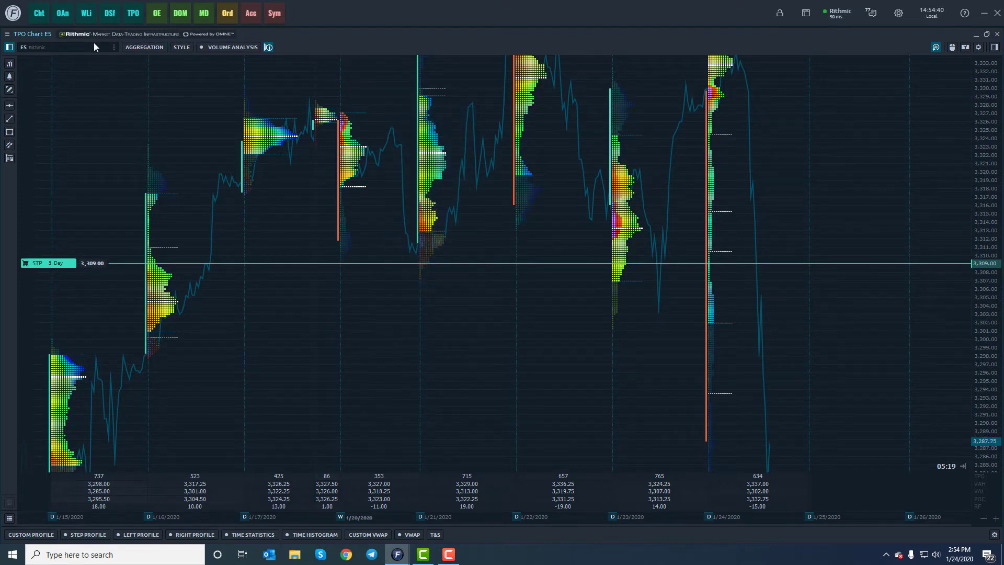
Load the ESH0 contract from Rithmic > CME > Futures > ES into the TPO chart.
{"action": "left_click", "coordinate": [54, 48]}
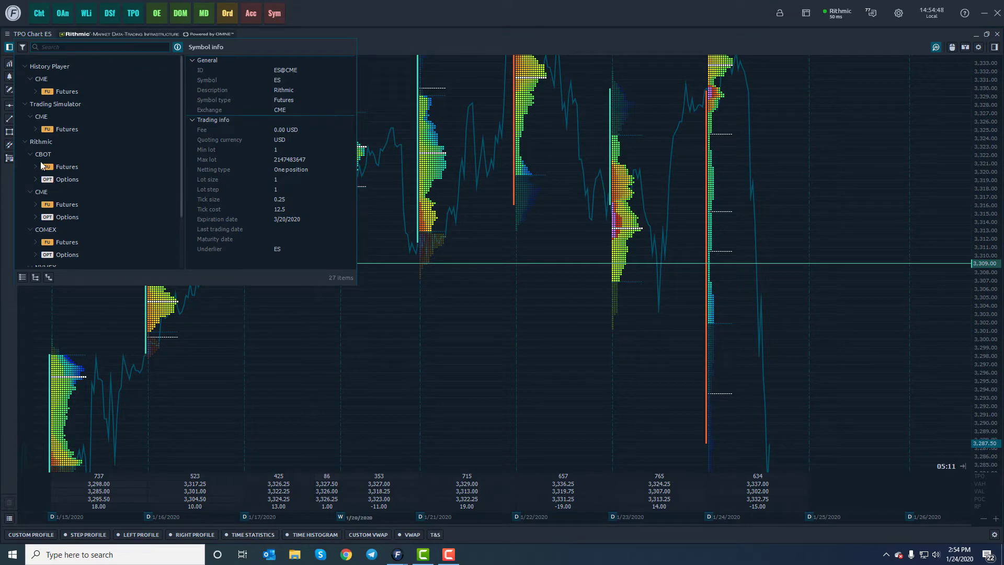
{"action": "scroll", "coordinate": [45, 182], "scroll_direction": "down", "scroll_amount": 3}
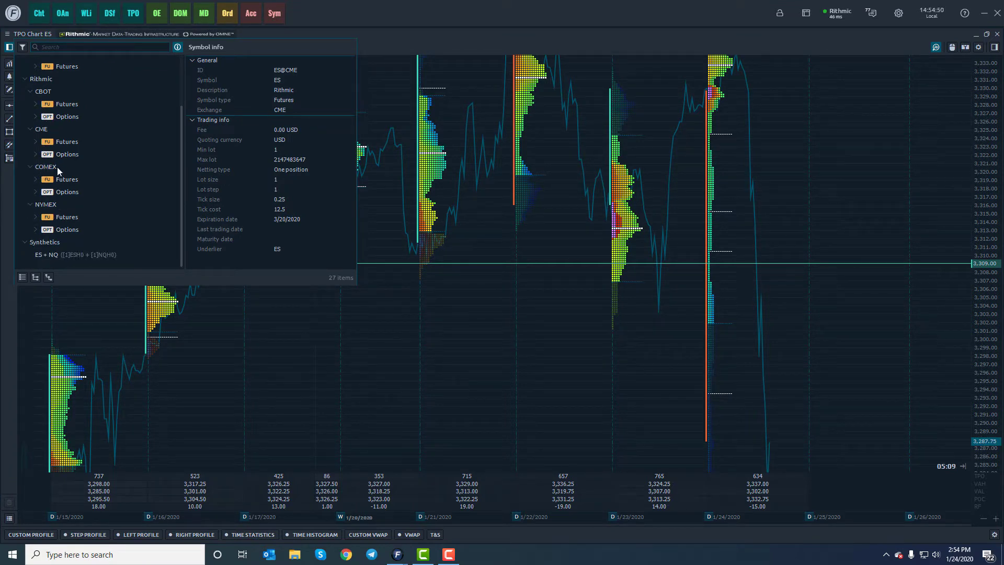
{"action": "scroll", "coordinate": [59, 166], "scroll_direction": "up", "scroll_amount": 1}
{"action": "double_click", "coordinate": [59, 167]}
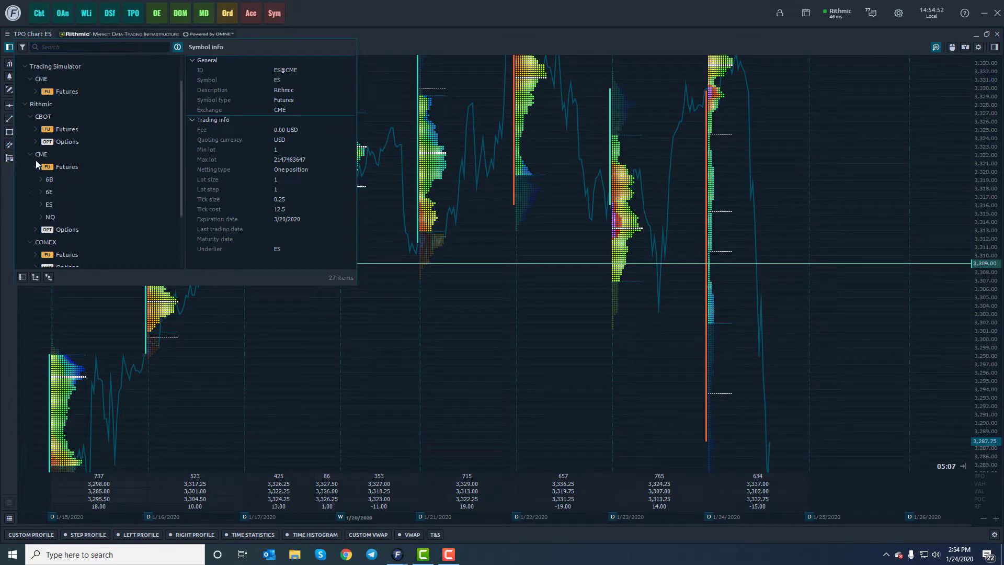
{"action": "left_click", "coordinate": [41, 204]}
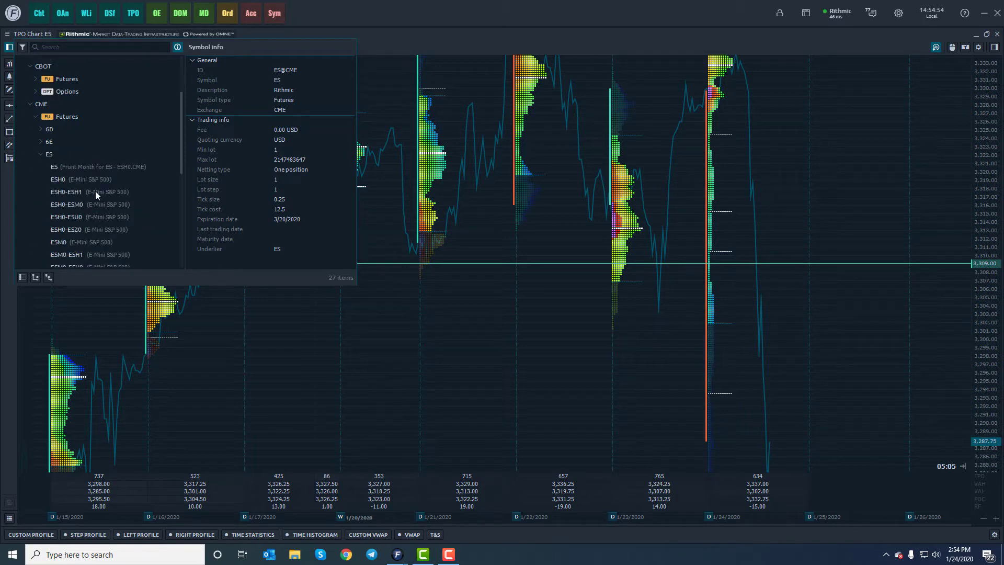
{"action": "double_click", "coordinate": [87, 179]}
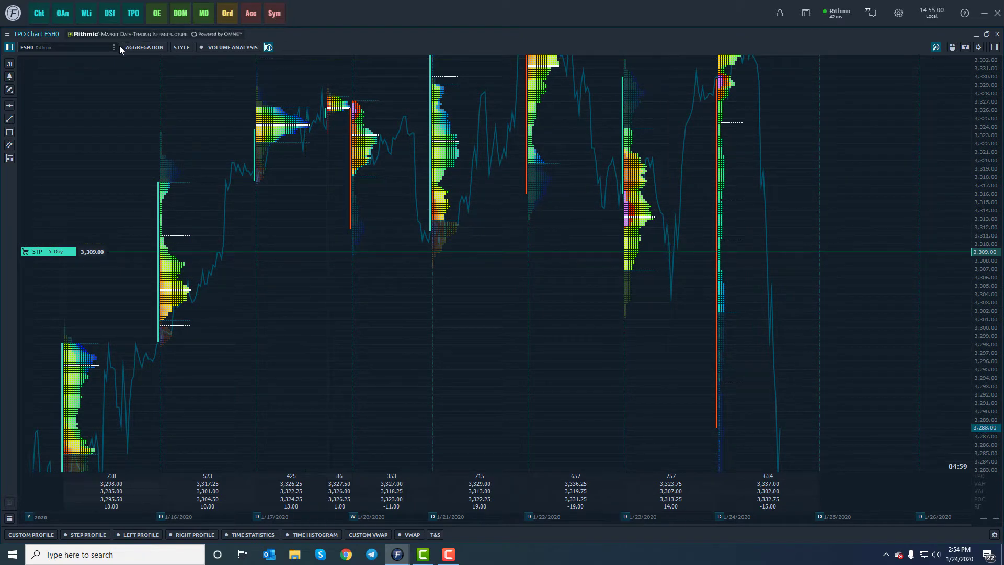
In the TPO style settings, try Letters display, then switch back to Boxes.
{"action": "left_click", "coordinate": [179, 48]}
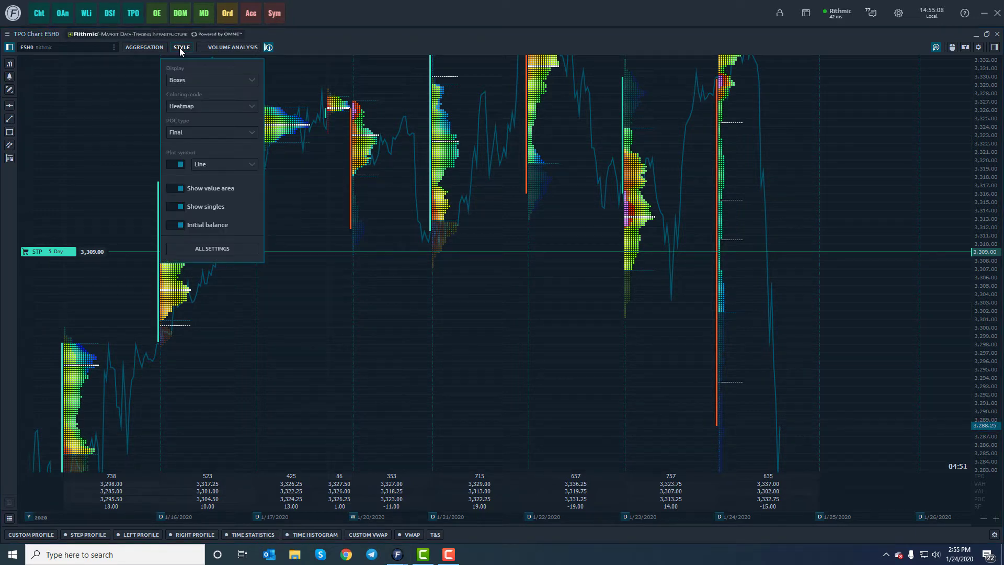
{"action": "left_click", "coordinate": [187, 79]}
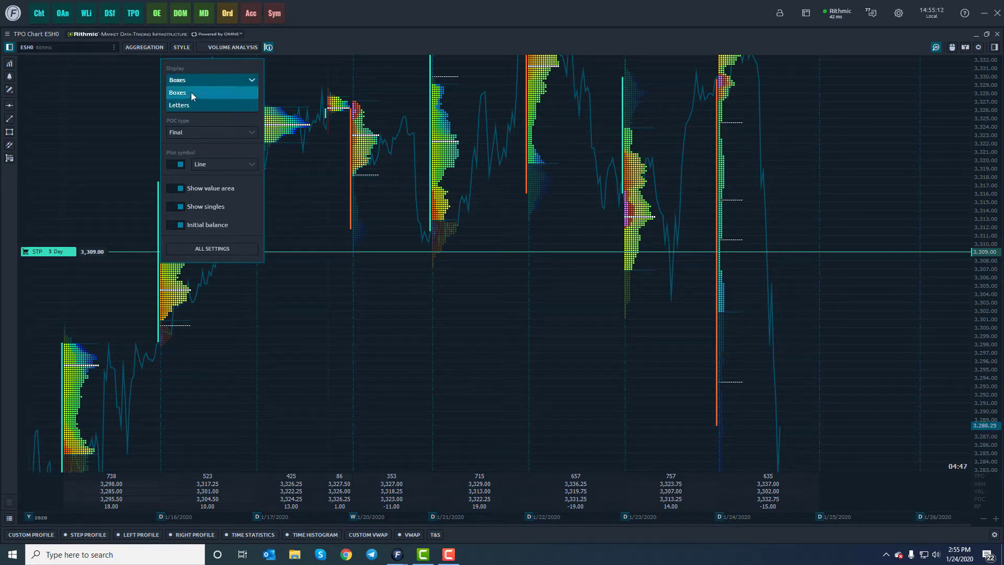
{"action": "left_click", "coordinate": [192, 104]}
{"action": "left_click", "coordinate": [208, 84]}
{"action": "left_click", "coordinate": [201, 98]}
Cycle coloring mode through Volume Profile, Up/Down Bars and Delta Bars, ending on Heatmap.
{"action": "left_click", "coordinate": [211, 106]}
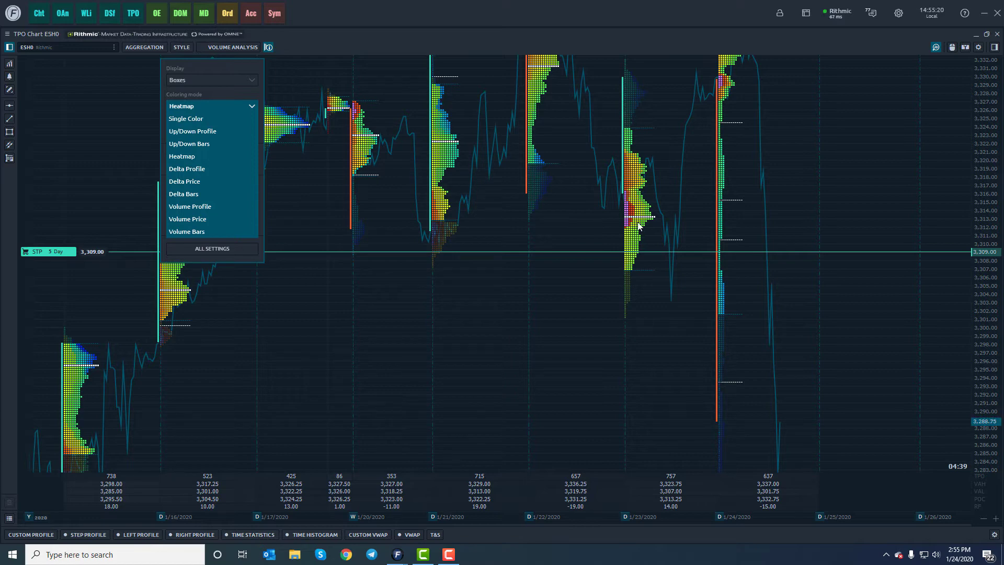
{"action": "left_click", "coordinate": [199, 206]}
{"action": "left_click", "coordinate": [230, 110]}
{"action": "left_click", "coordinate": [212, 147]}
{"action": "left_click", "coordinate": [255, 108]}
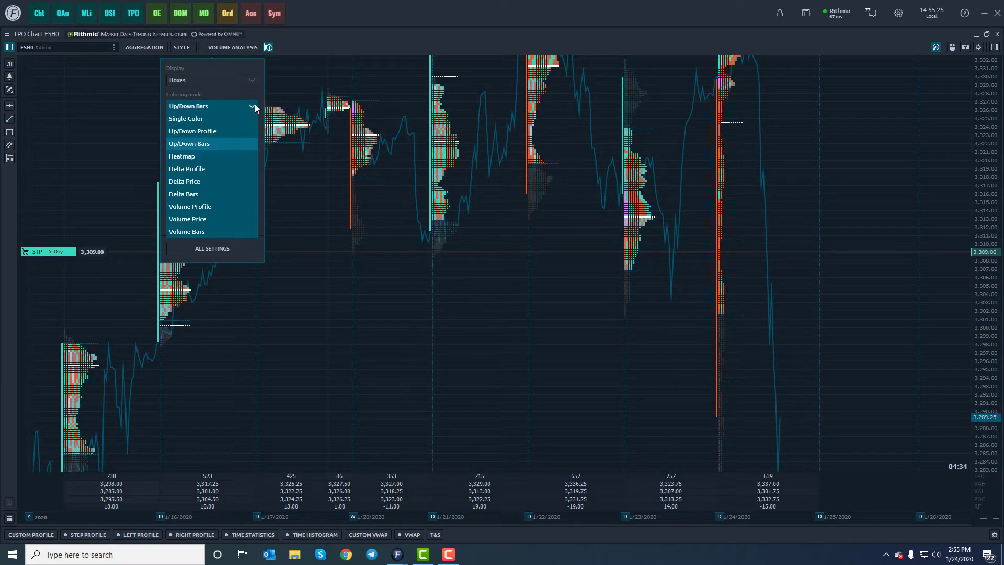
{"action": "left_click", "coordinate": [216, 156]}
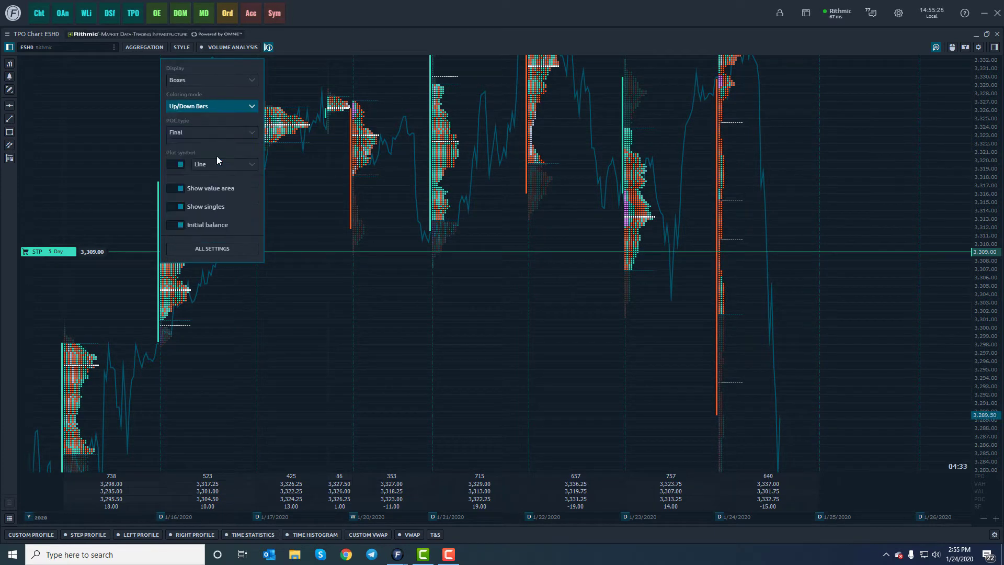
{"action": "left_click", "coordinate": [212, 107]}
{"action": "left_click", "coordinate": [193, 192]}
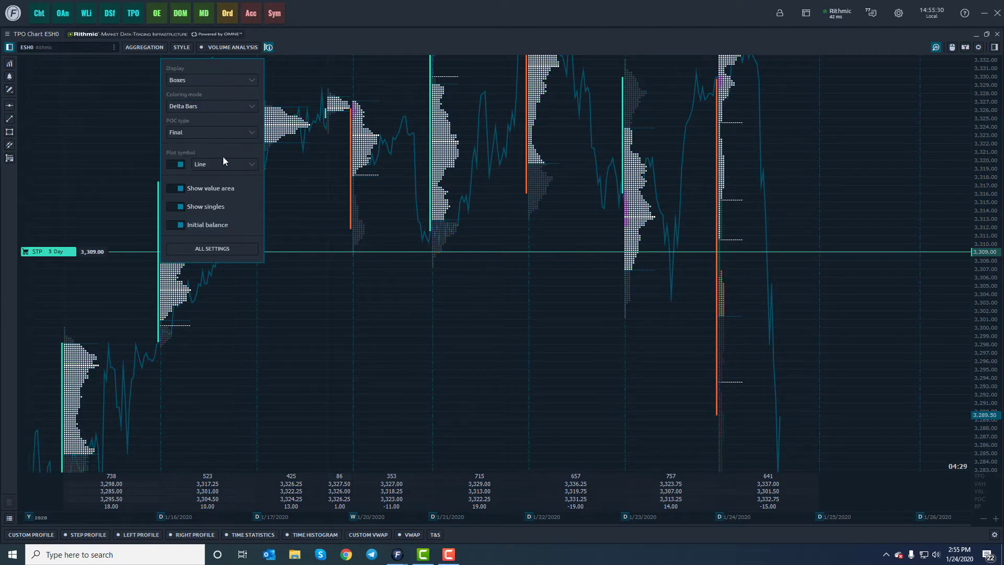
{"action": "left_click", "coordinate": [240, 104]}
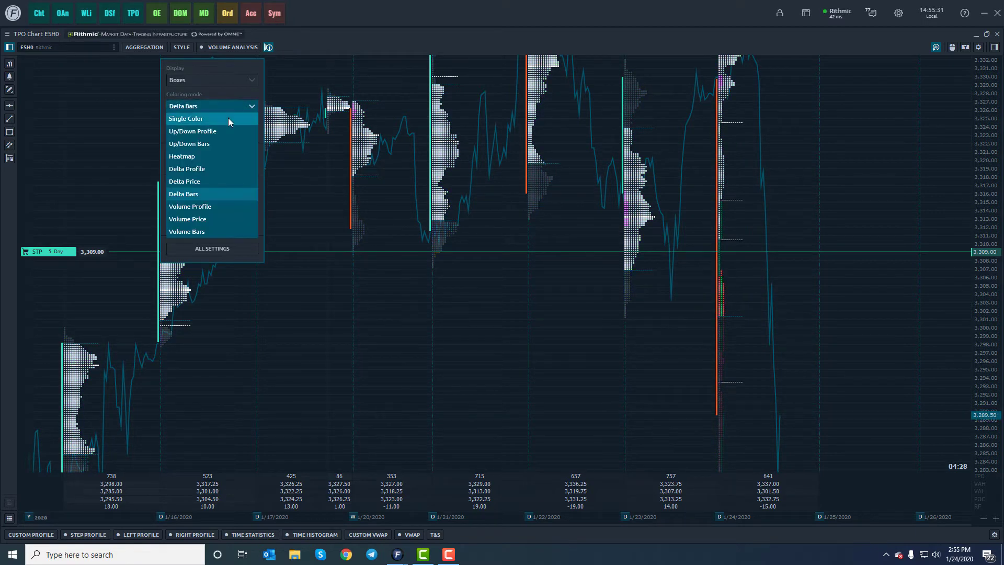
{"action": "left_click", "coordinate": [199, 154]}
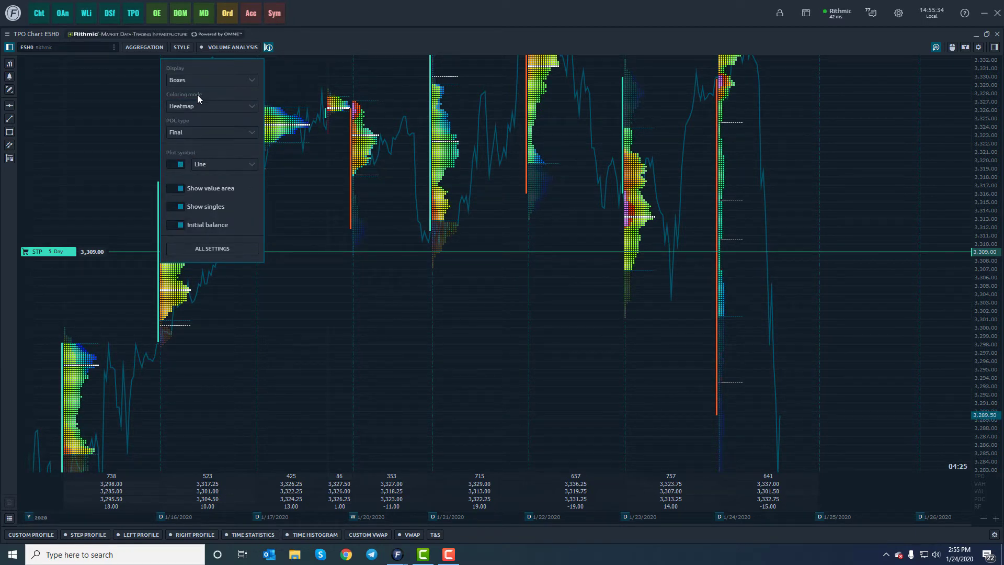
Try POC type None and Final, then settle on Migrating.
{"action": "left_click", "coordinate": [212, 132]}
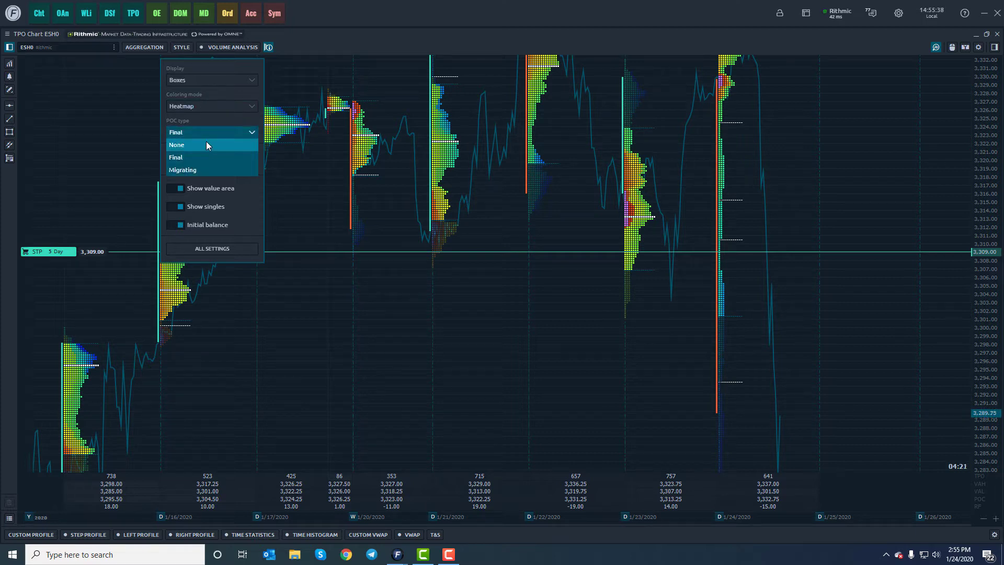
{"action": "left_click", "coordinate": [206, 144]}
{"action": "left_click", "coordinate": [215, 129]}
{"action": "left_click", "coordinate": [195, 157]}
{"action": "left_click", "coordinate": [222, 134]}
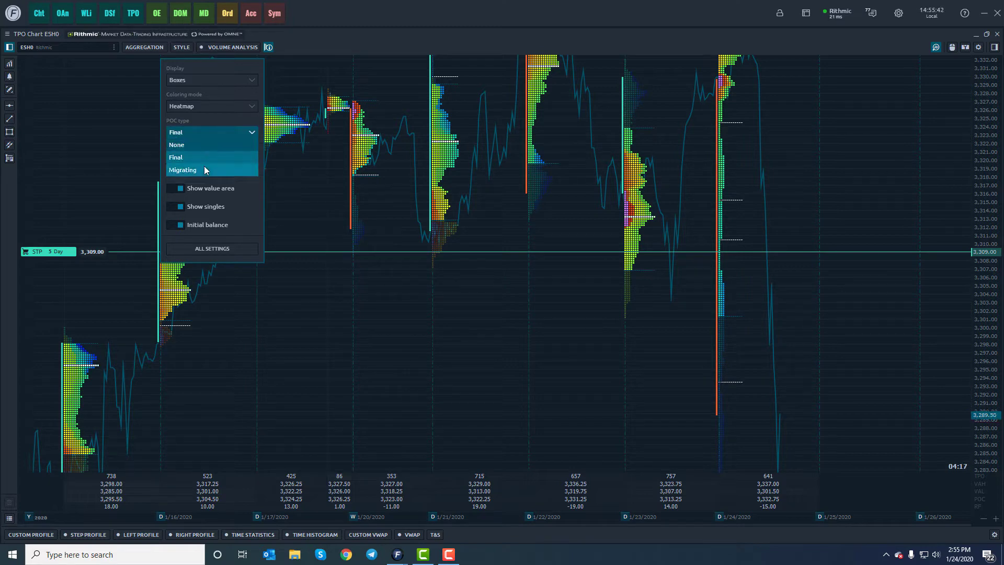
{"action": "left_click", "coordinate": [204, 168]}
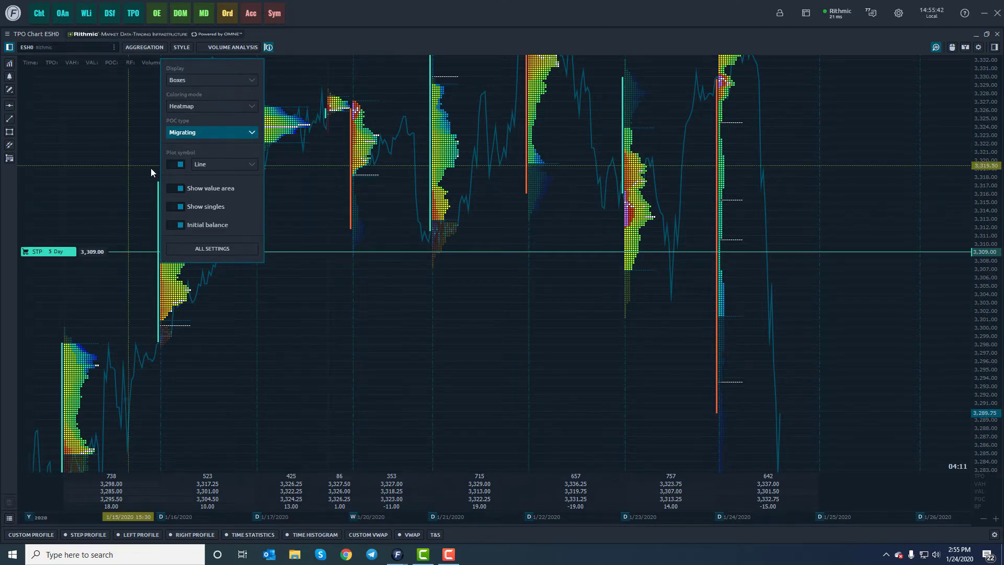
Close the style settings and pan the chart up to show higher prices.
{"action": "left_click", "coordinate": [514, 380]}
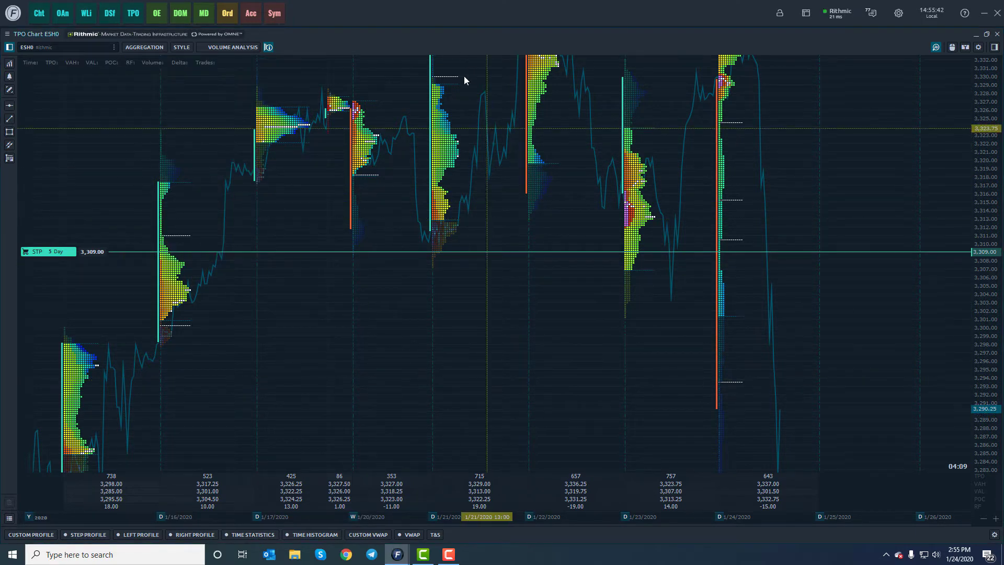
{"action": "left_click_drag", "start_coordinate": [583, 138], "coordinate": [573, 223]}
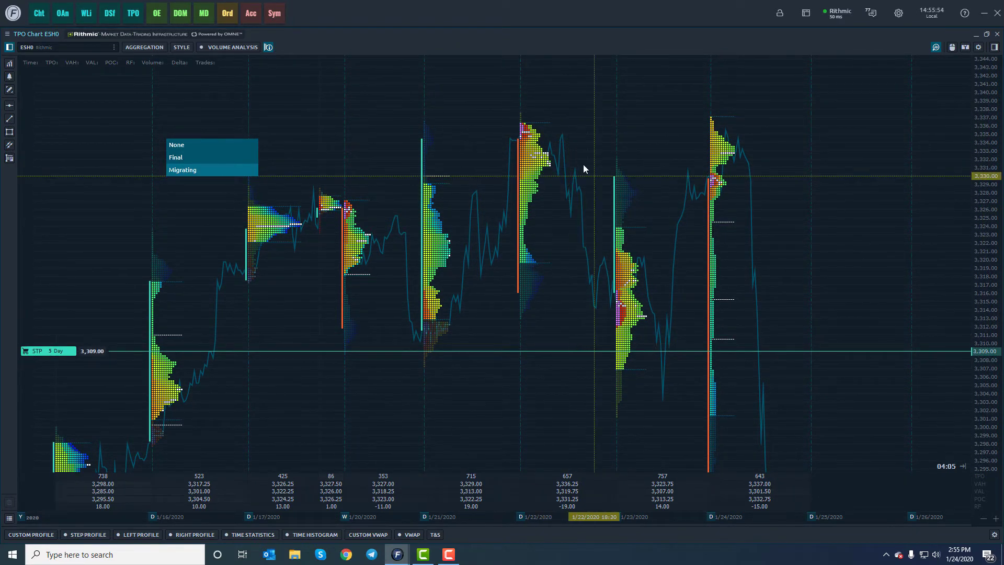
{"action": "right_click", "coordinate": [425, 117]}
{"action": "key", "text": "Escape"}
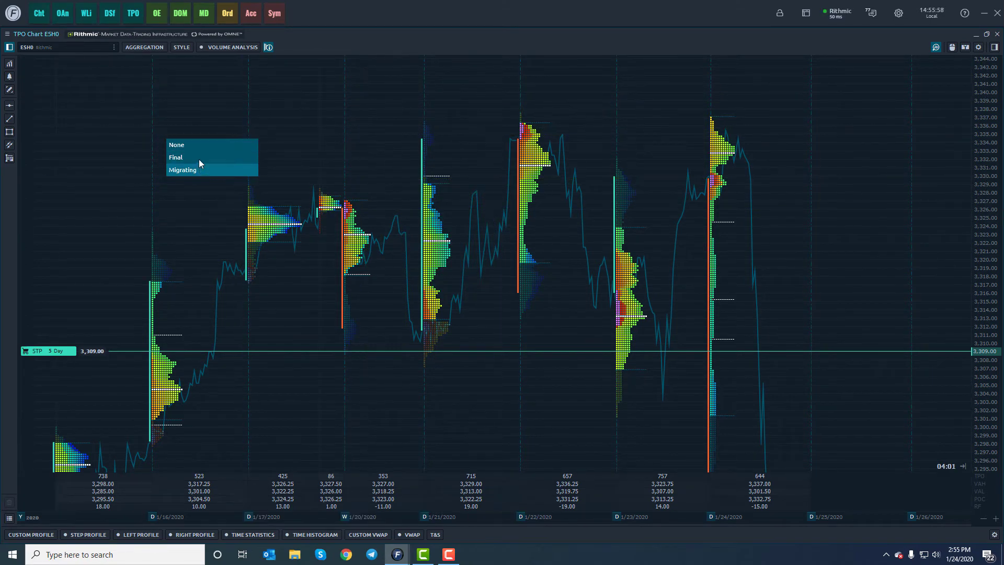
{"action": "left_click", "coordinate": [199, 158]}
{"action": "scroll", "coordinate": [477, 242], "scroll_direction": "up", "scroll_amount": 5}
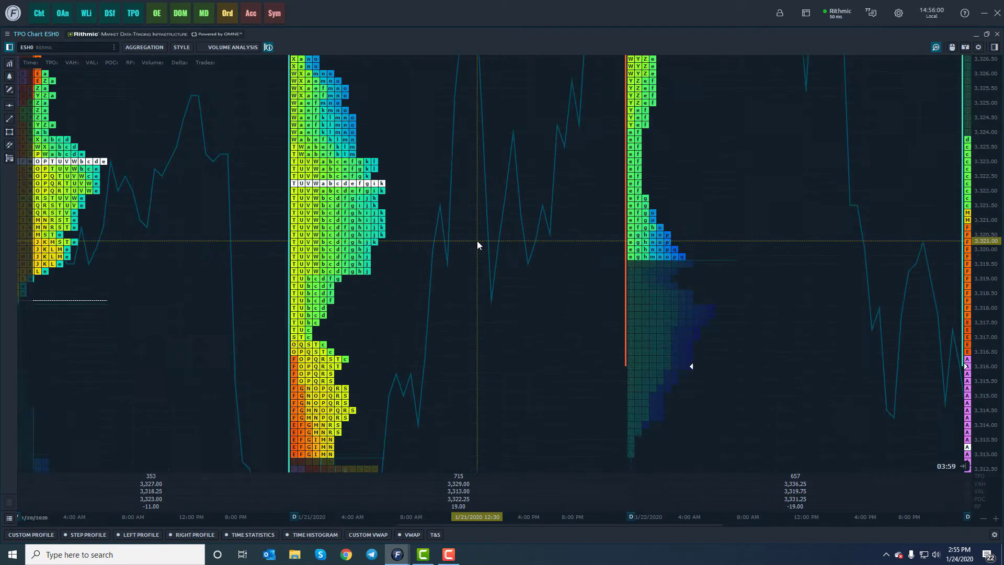
{"action": "scroll", "coordinate": [477, 241], "scroll_direction": "down", "scroll_amount": 5}
Plot the price as candles, then bars, and finally as a line.
{"action": "left_click", "coordinate": [182, 47]}
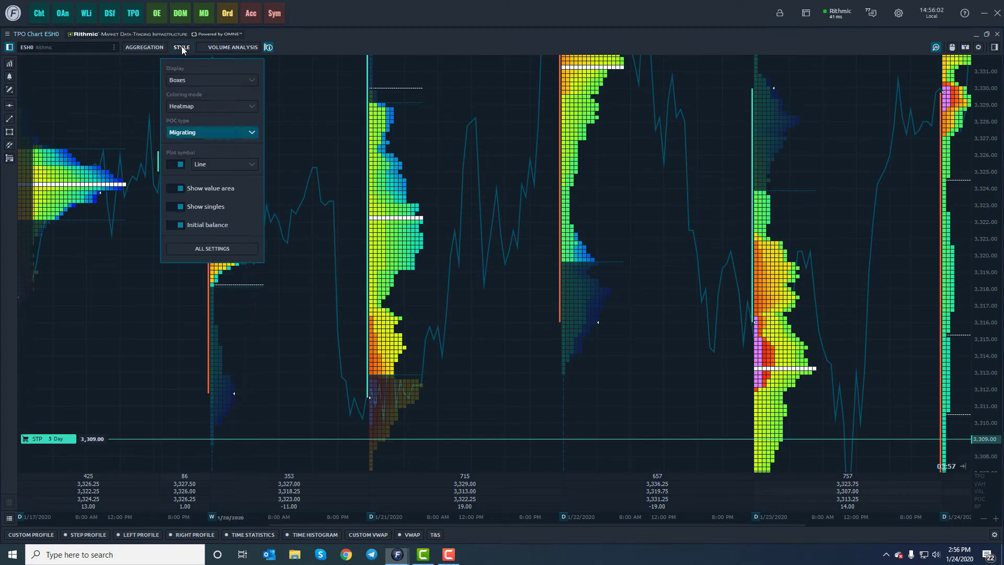
{"action": "left_click", "coordinate": [205, 166]}
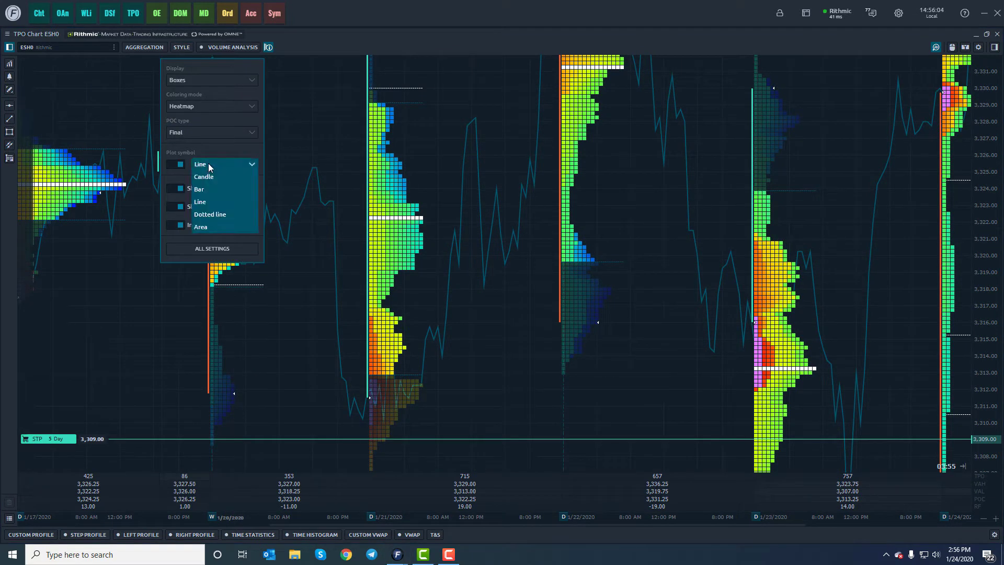
{"action": "left_click", "coordinate": [210, 176]}
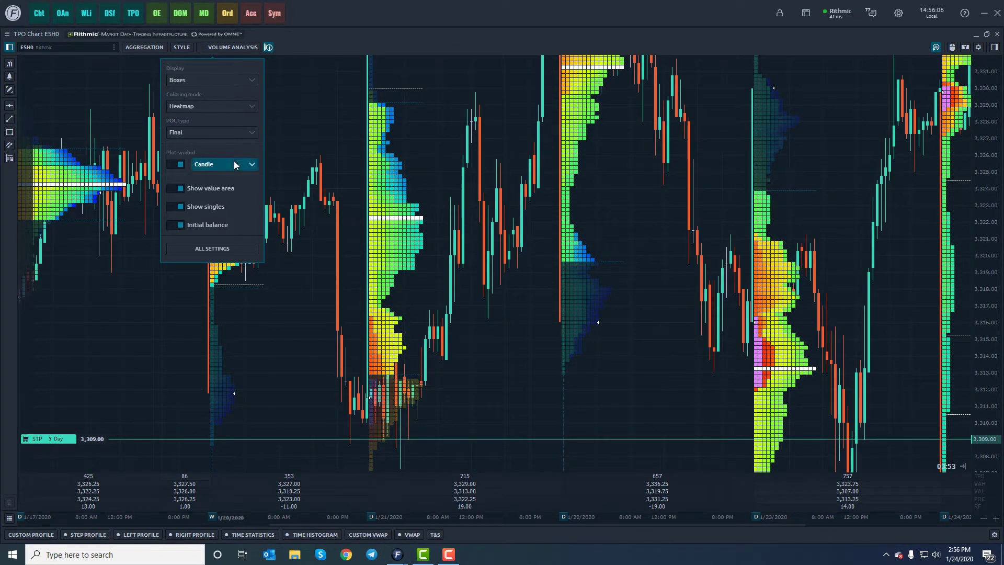
{"action": "left_click", "coordinate": [234, 162]}
{"action": "left_click", "coordinate": [228, 189]}
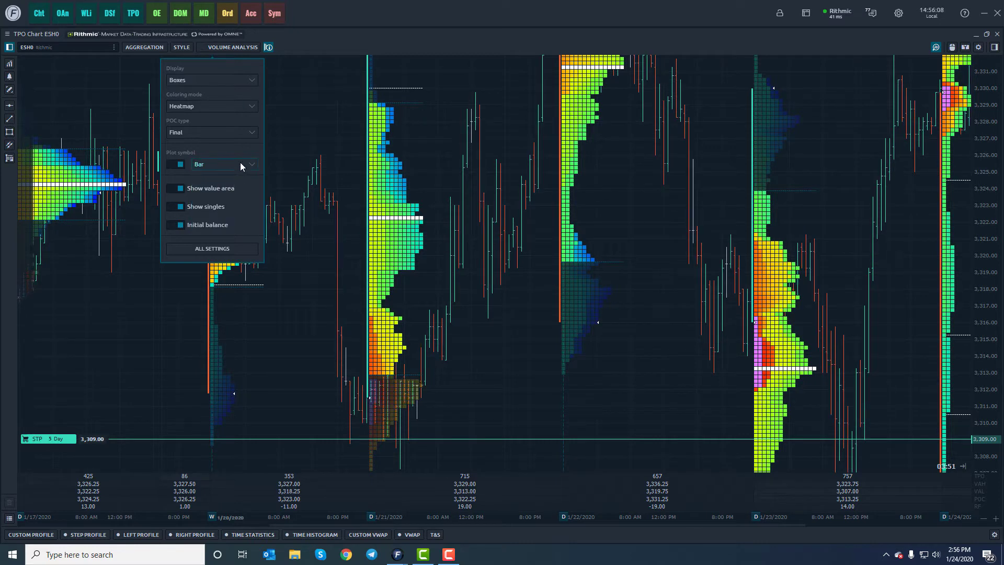
{"action": "left_click", "coordinate": [241, 163]}
{"action": "left_click", "coordinate": [226, 207]}
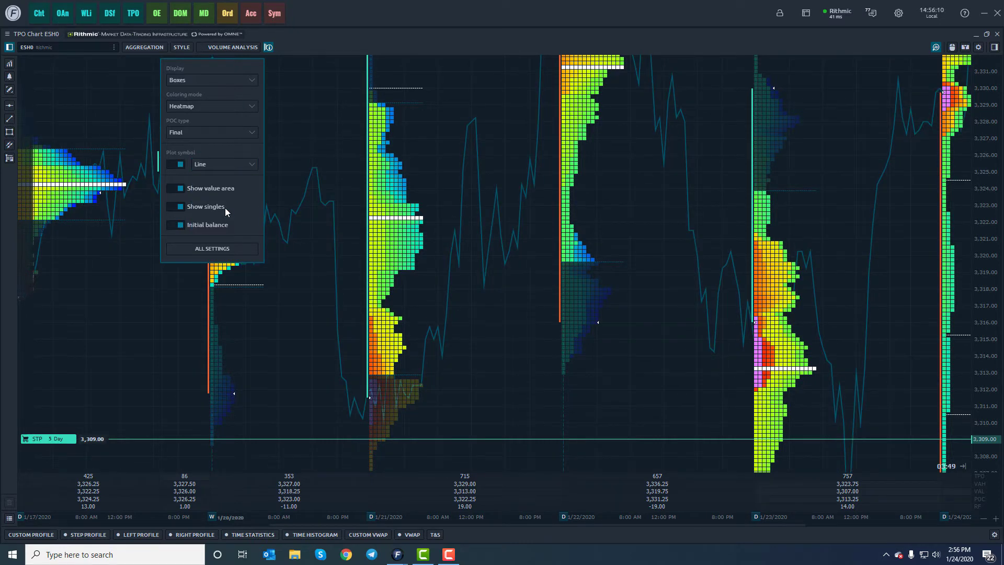
{"action": "scroll", "coordinate": [575, 234], "scroll_direction": "down", "scroll_amount": 3}
{"action": "scroll", "coordinate": [583, 207], "scroll_direction": "up", "scroll_amount": 3}
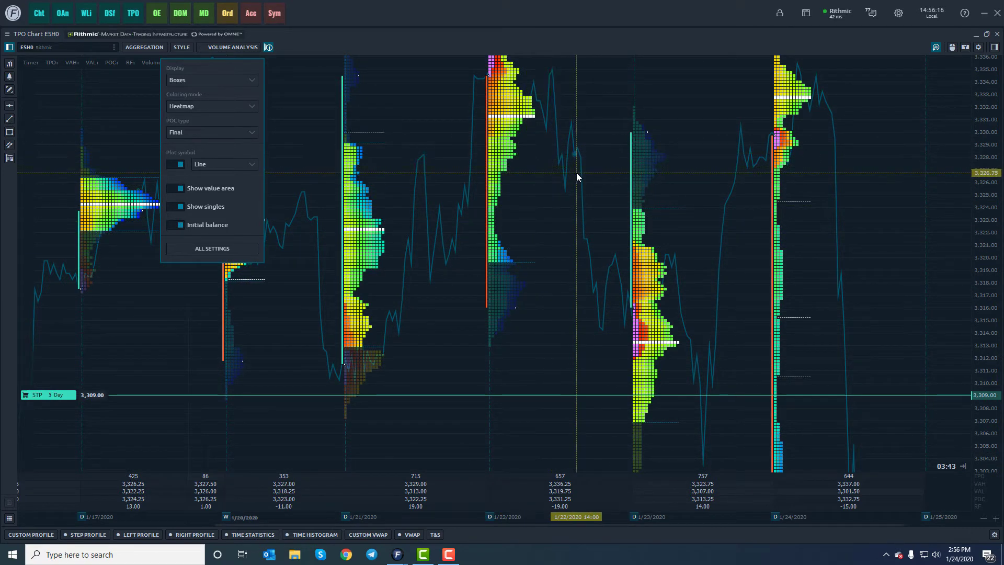
Untick Plot symbol to switch the price line off the chart.
{"action": "left_click", "coordinate": [180, 166]}
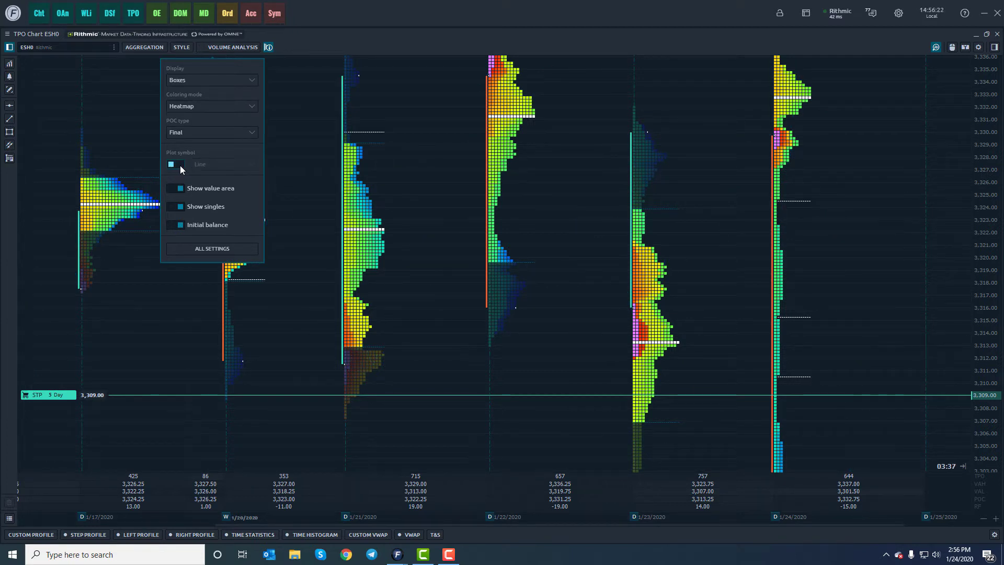
{"action": "left_click", "coordinate": [179, 166]}
{"action": "scroll", "coordinate": [647, 144], "scroll_direction": "down", "scroll_amount": 3}
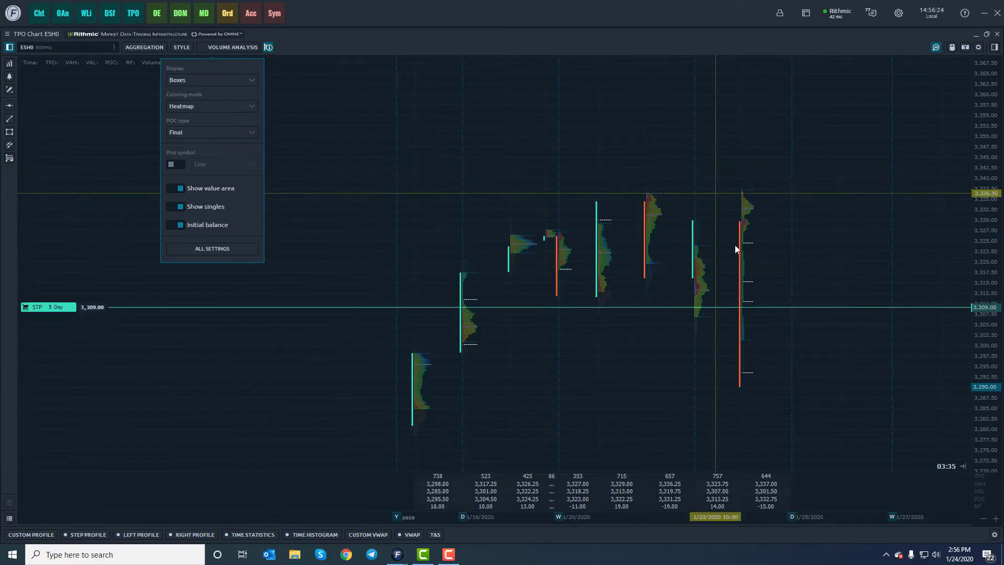
{"action": "scroll", "coordinate": [736, 245], "scroll_direction": "up", "scroll_amount": 3}
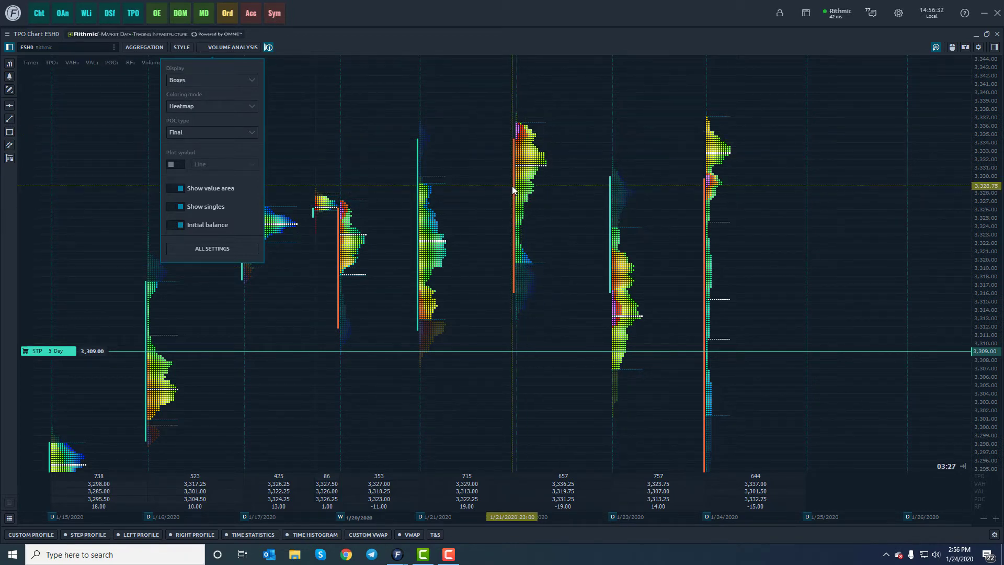
Toggle Show value area off and back on to compare the dimming.
{"action": "left_click", "coordinate": [176, 188]}
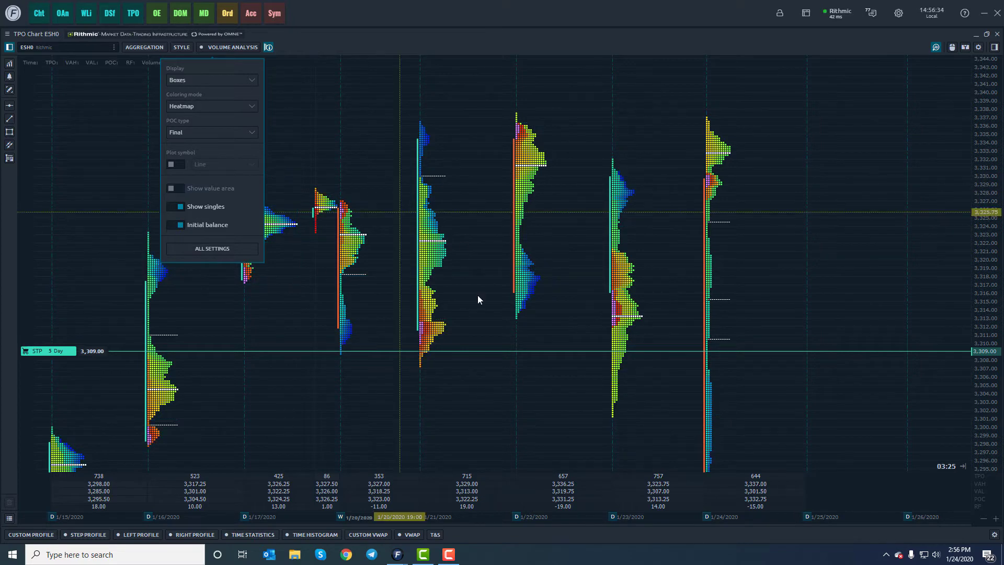
{"action": "scroll", "coordinate": [525, 288], "scroll_direction": "up", "scroll_amount": 3}
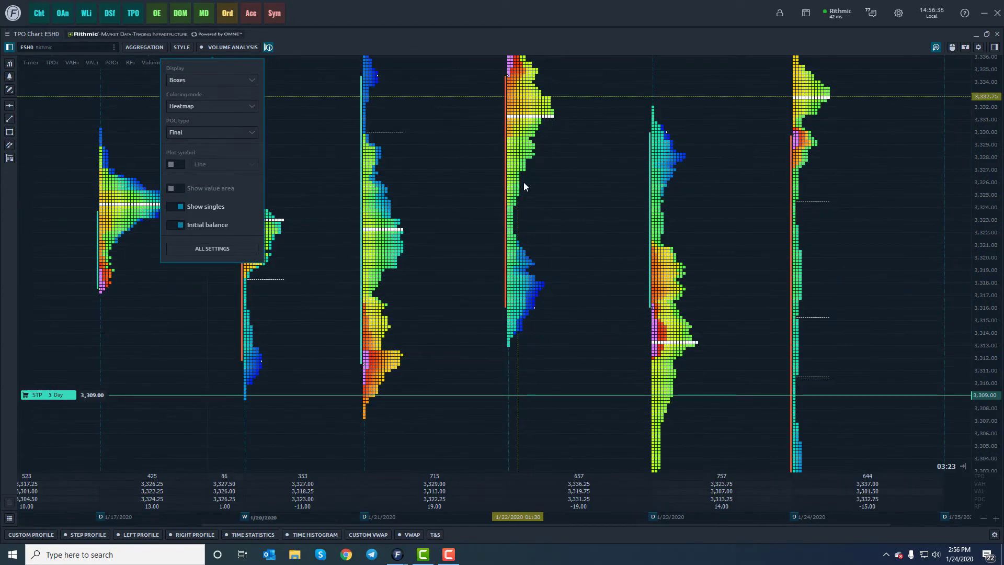
{"action": "left_click", "coordinate": [179, 189]}
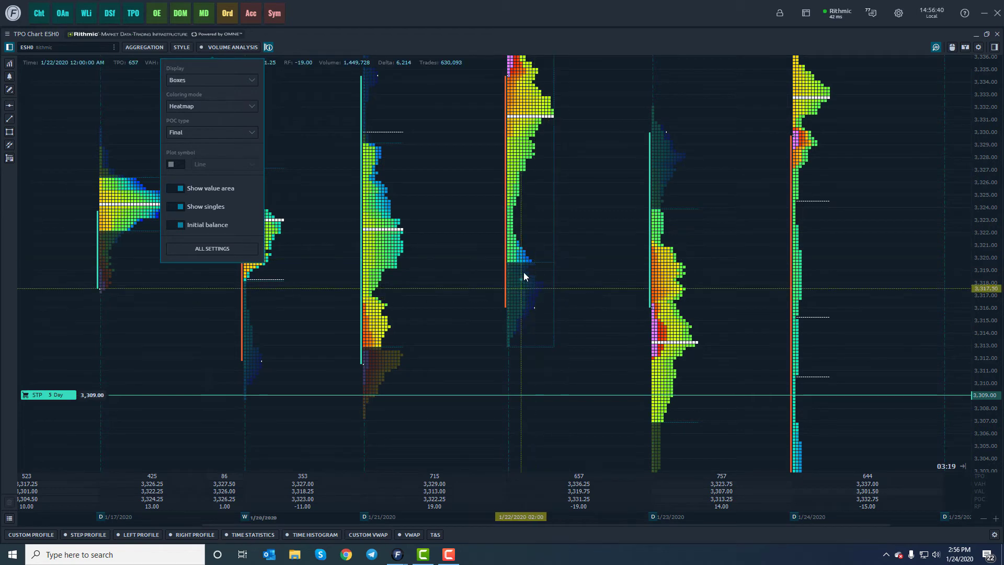
Untick Show singles so the single-print markers disappear.
{"action": "scroll", "coordinate": [527, 288], "scroll_direction": "up", "scroll_amount": 2}
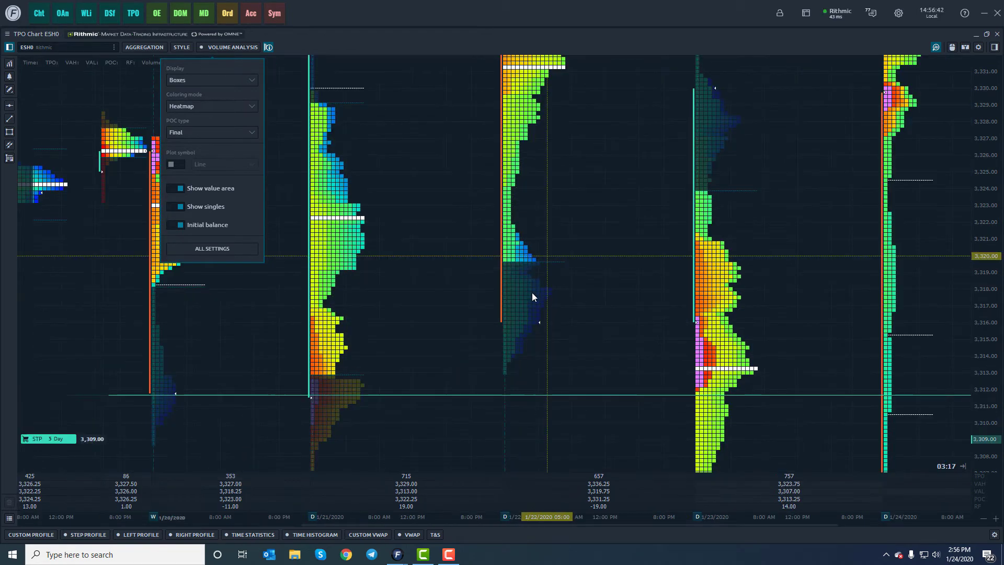
{"action": "scroll", "coordinate": [521, 272], "scroll_direction": "up", "scroll_amount": 1}
{"action": "scroll", "coordinate": [524, 269], "scroll_direction": "up", "scroll_amount": 1}
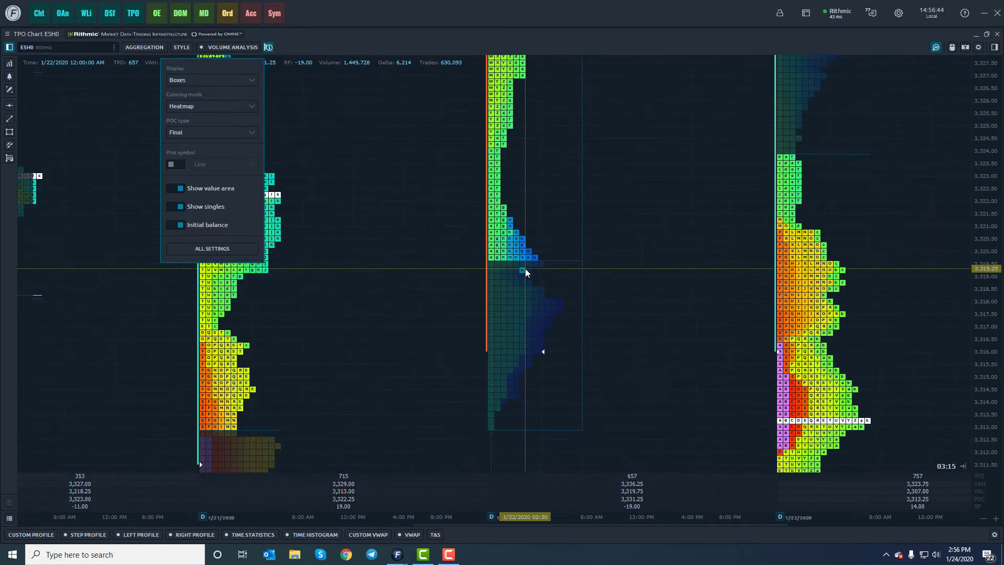
{"action": "scroll", "coordinate": [525, 269], "scroll_direction": "down", "scroll_amount": 1}
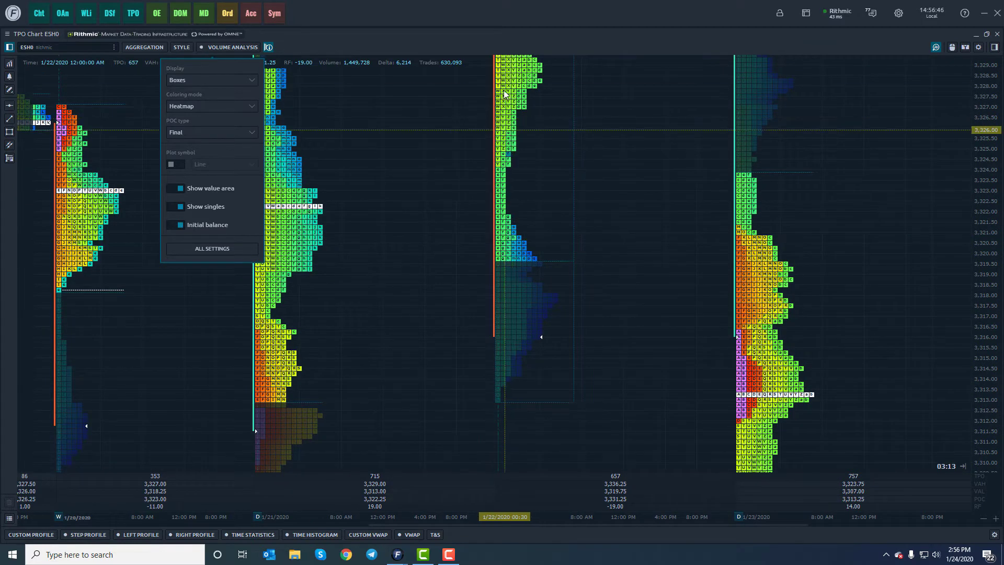
{"action": "left_click", "coordinate": [180, 205]}
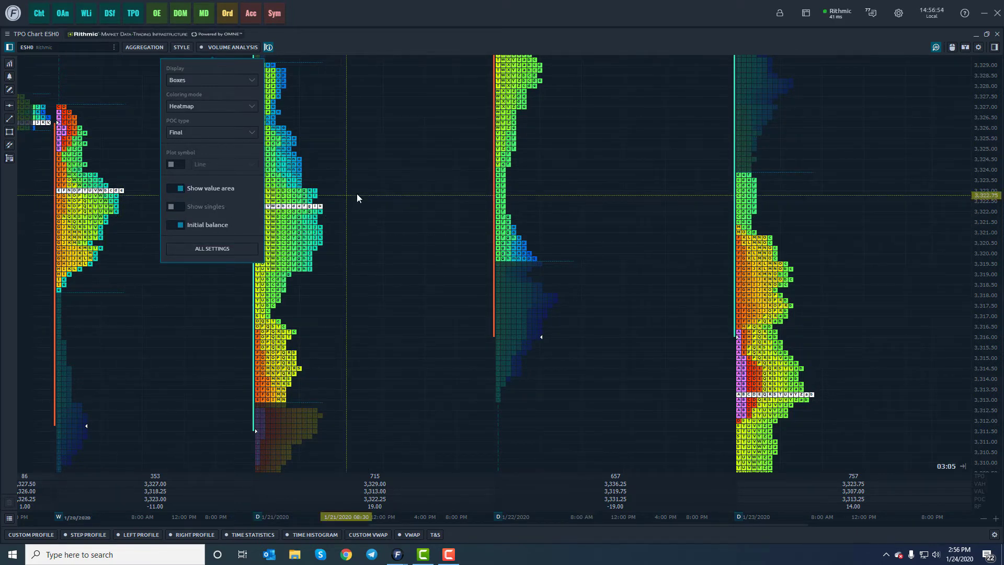
Tick Show singles again so single-print lines reappear on the profiles.
{"action": "left_click", "coordinate": [178, 187]}
{"action": "scroll", "coordinate": [356, 194], "scroll_direction": "down", "scroll_amount": 5}
{"action": "left_click", "coordinate": [178, 208]}
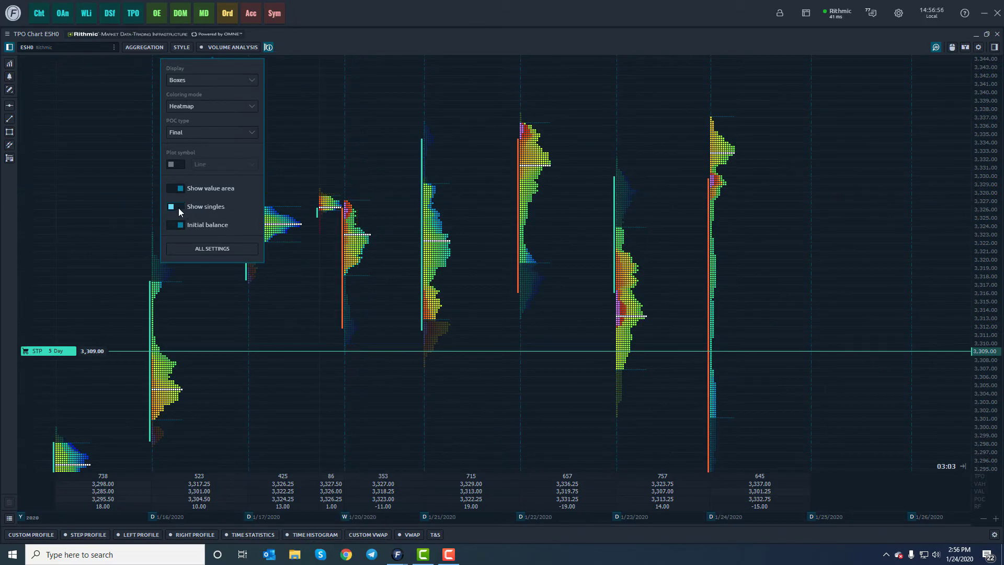
{"action": "left_click", "coordinate": [178, 208]}
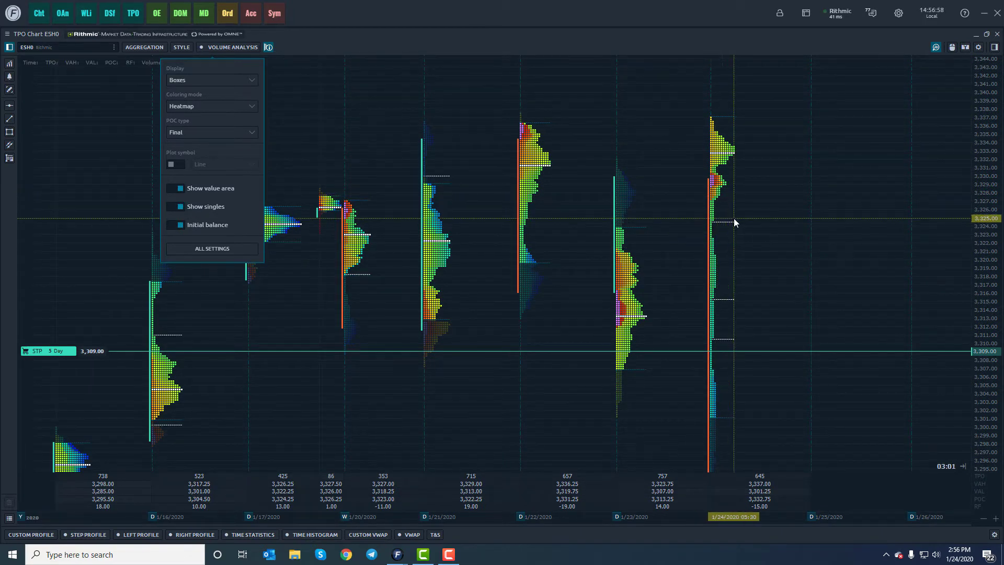
Zoom around the chart, then close the Style panel.
{"action": "scroll", "coordinate": [729, 223], "scroll_direction": "up", "scroll_amount": 5}
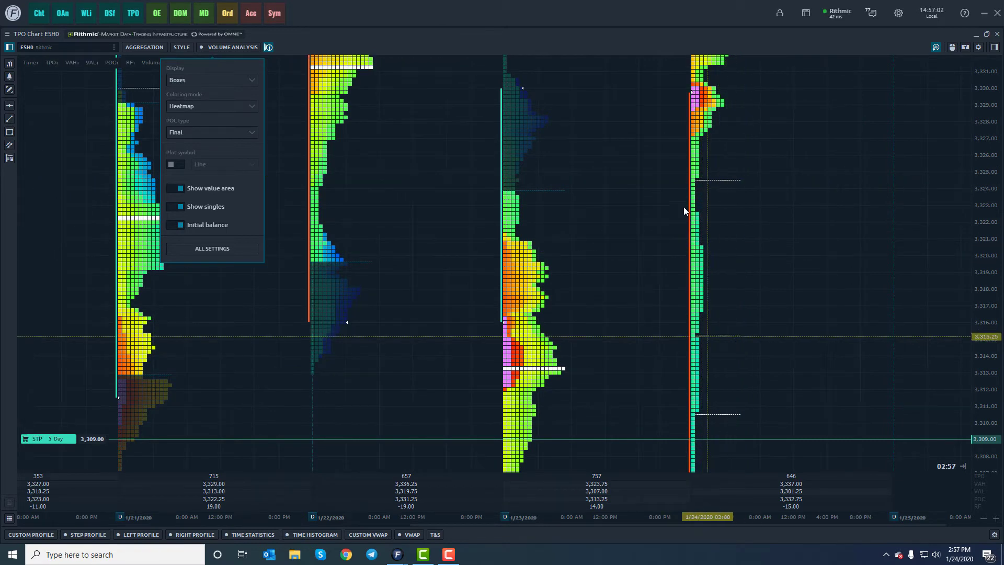
{"action": "scroll", "coordinate": [688, 205], "scroll_direction": "up", "scroll_amount": 5}
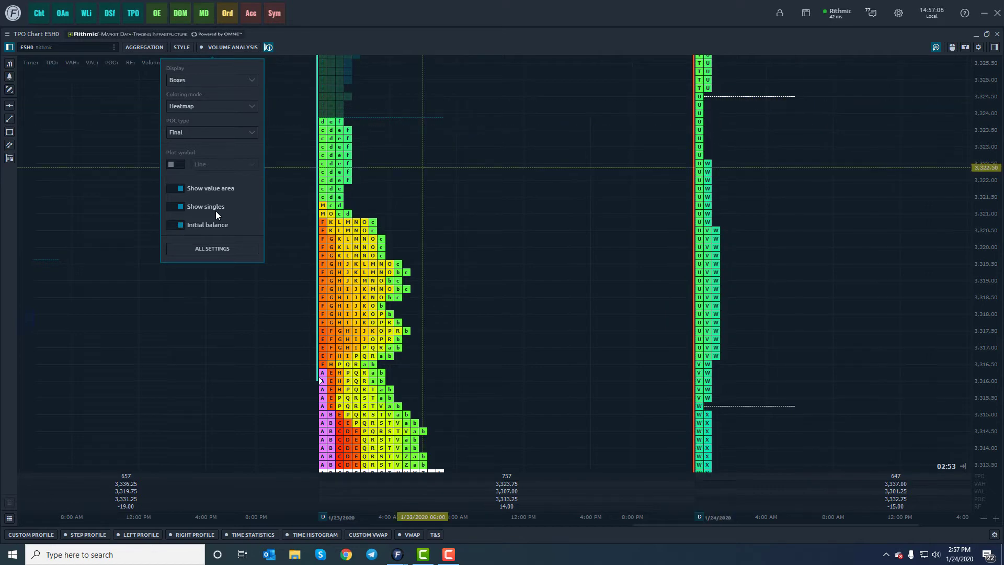
{"action": "scroll", "coordinate": [484, 175], "scroll_direction": "down", "scroll_amount": 5}
{"action": "scroll", "coordinate": [482, 175], "scroll_direction": "down", "scroll_amount": 3}
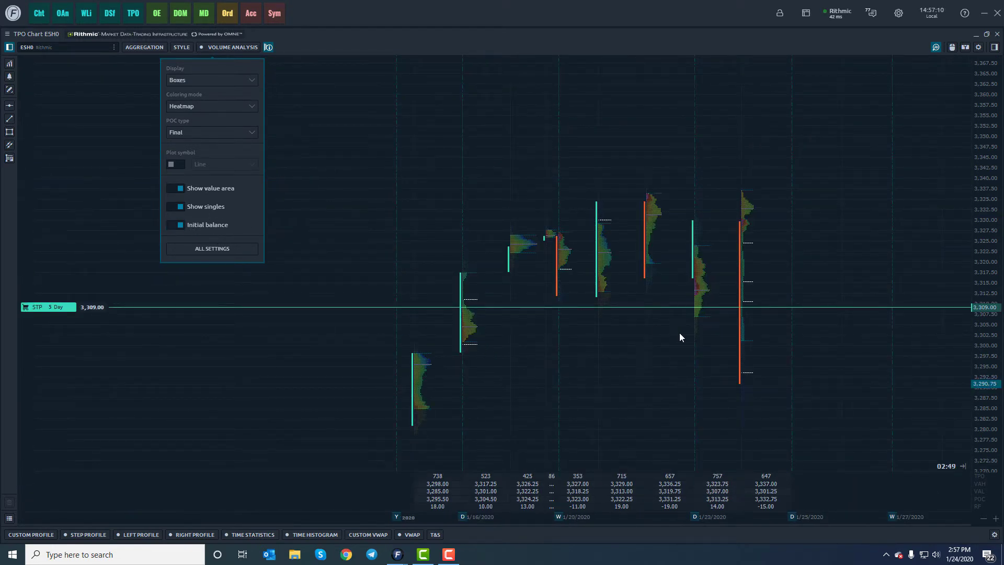
{"action": "scroll", "coordinate": [682, 335], "scroll_direction": "up", "scroll_amount": 2}
{"action": "scroll", "coordinate": [612, 307], "scroll_direction": "up", "scroll_amount": 3}
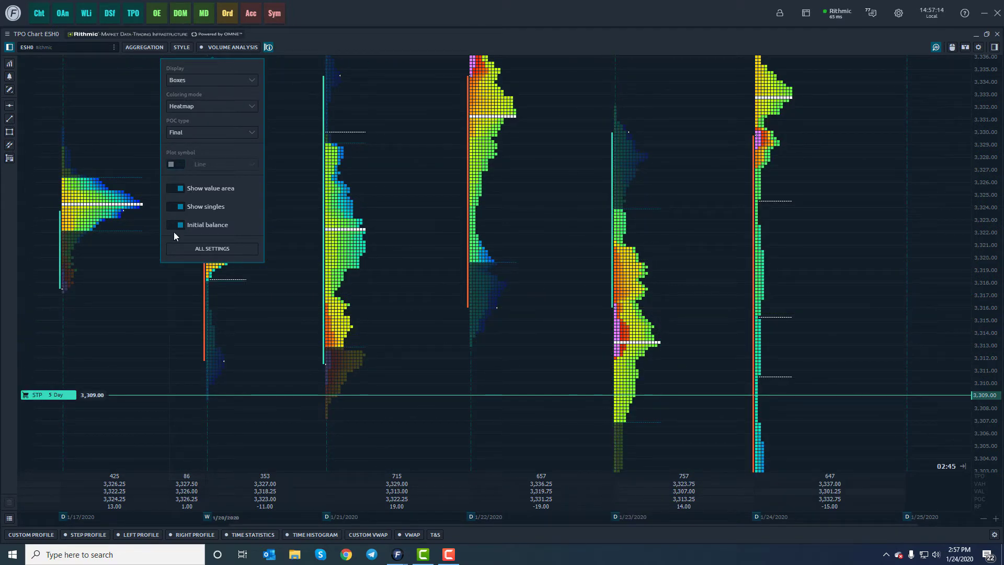
{"action": "left_click", "coordinate": [335, 37]}
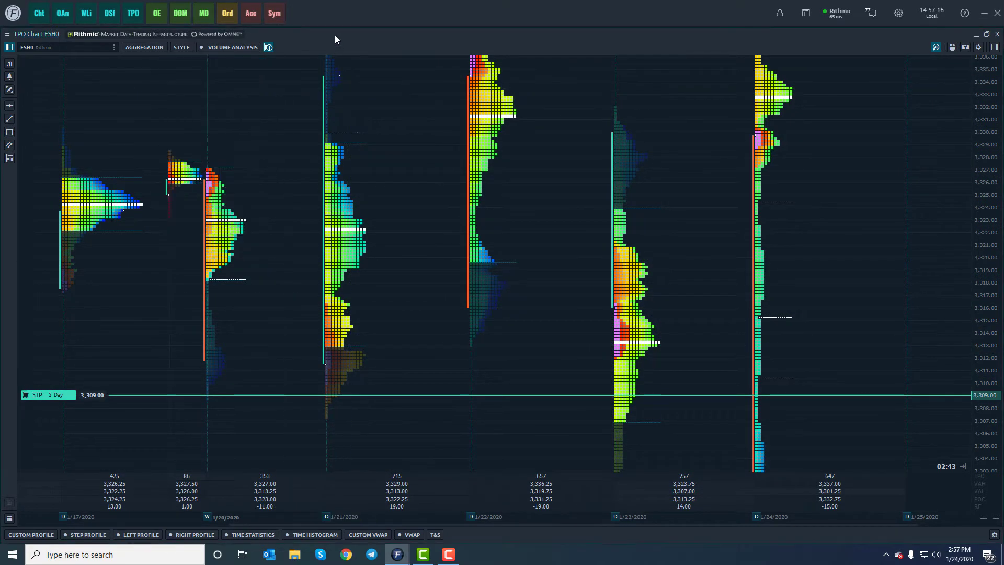
Tick Plot symbol in the Style settings to show the price line again.
{"action": "left_click", "coordinate": [148, 47]}
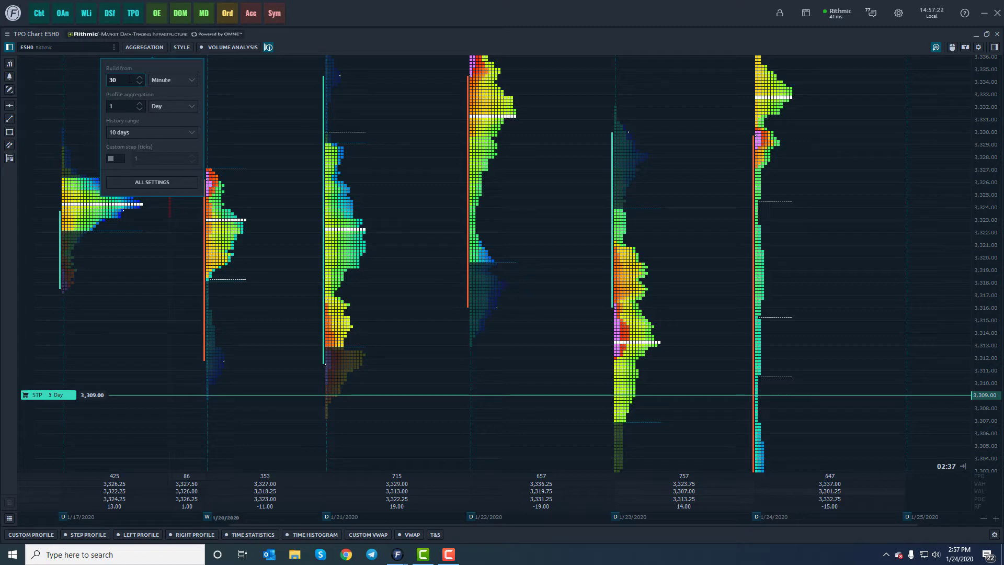
{"action": "left_click", "coordinate": [178, 48]}
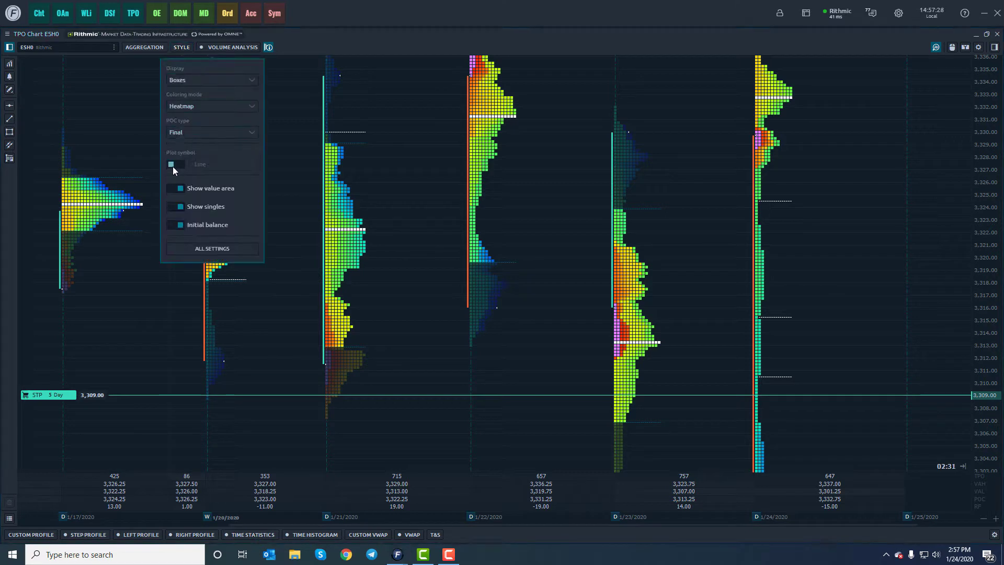
{"action": "left_click", "coordinate": [177, 163]}
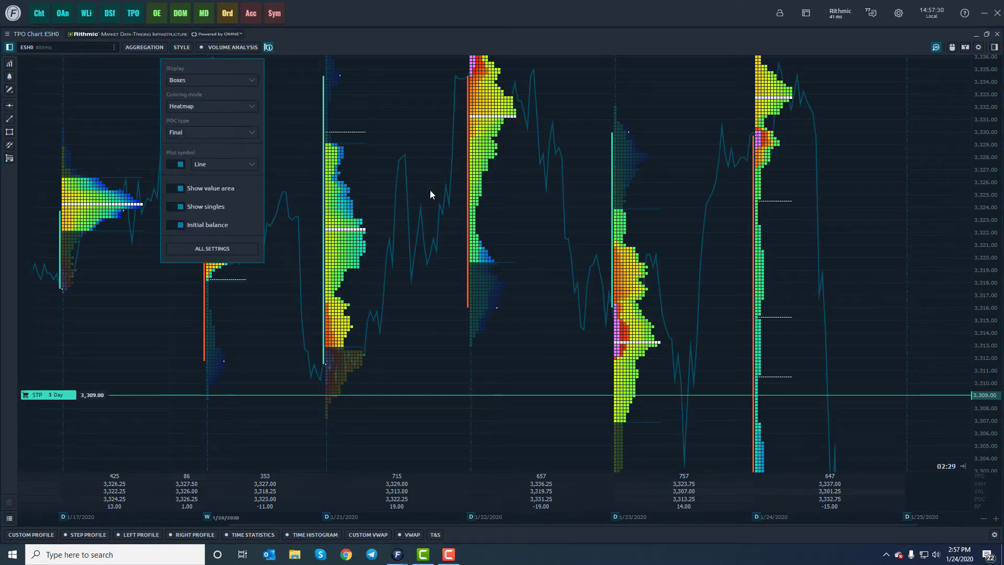
Step Build from down to 29 and back to 30, keeping Minute as the unit.
{"action": "left_click", "coordinate": [158, 48]}
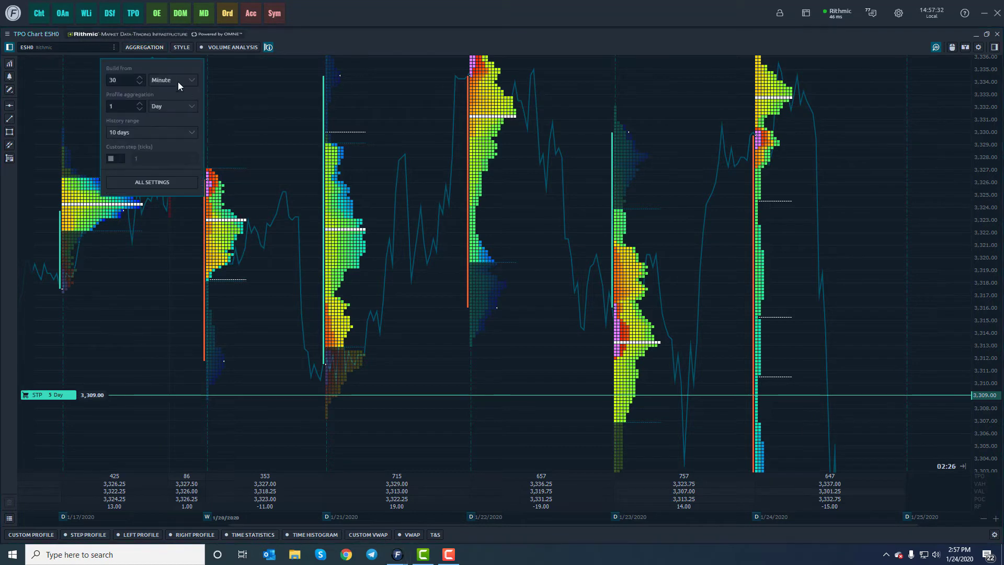
{"action": "left_click", "coordinate": [140, 76]}
{"action": "left_click", "coordinate": [137, 84]}
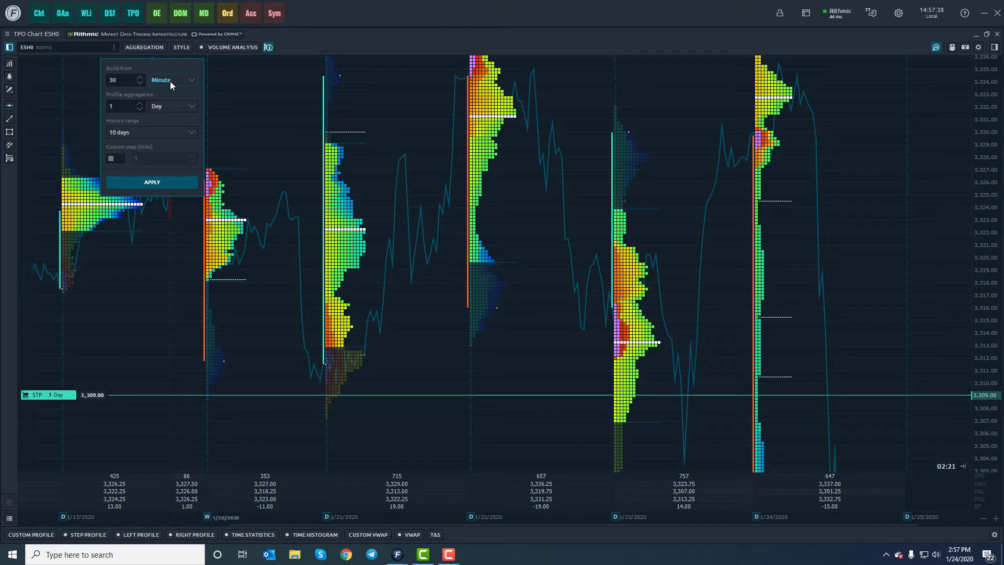
{"action": "left_click", "coordinate": [139, 83]}
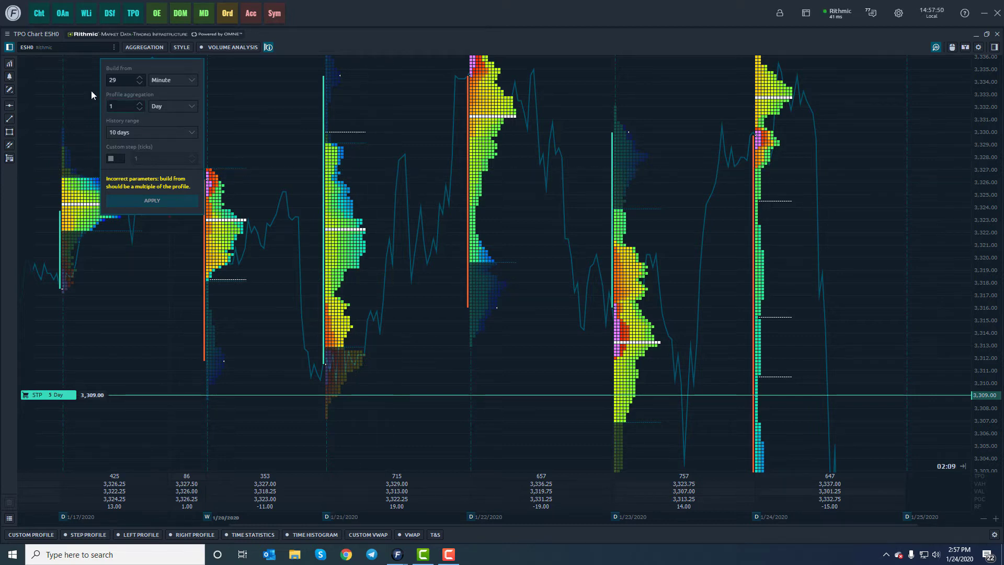
{"action": "left_click", "coordinate": [139, 78]}
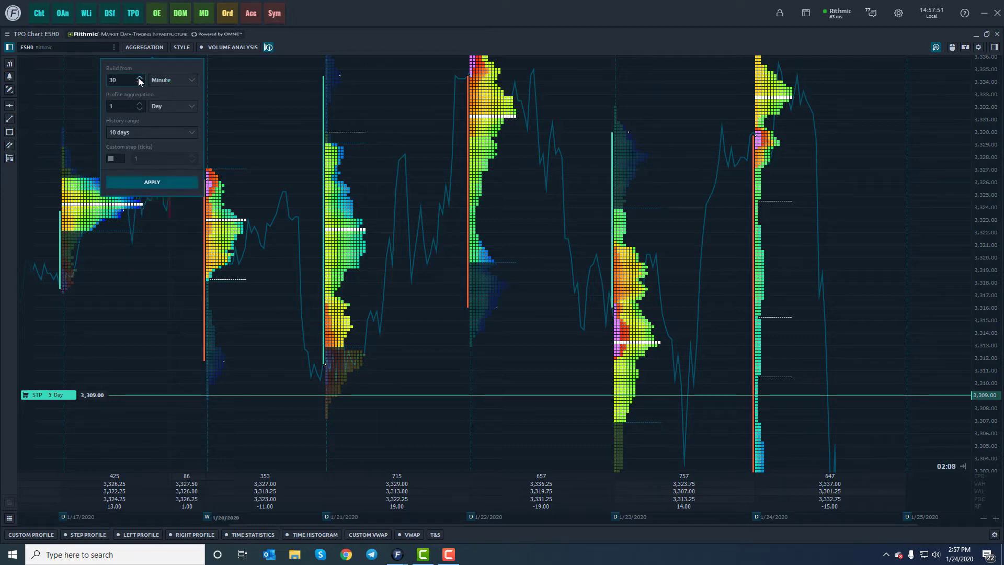
{"action": "left_click", "coordinate": [170, 82]}
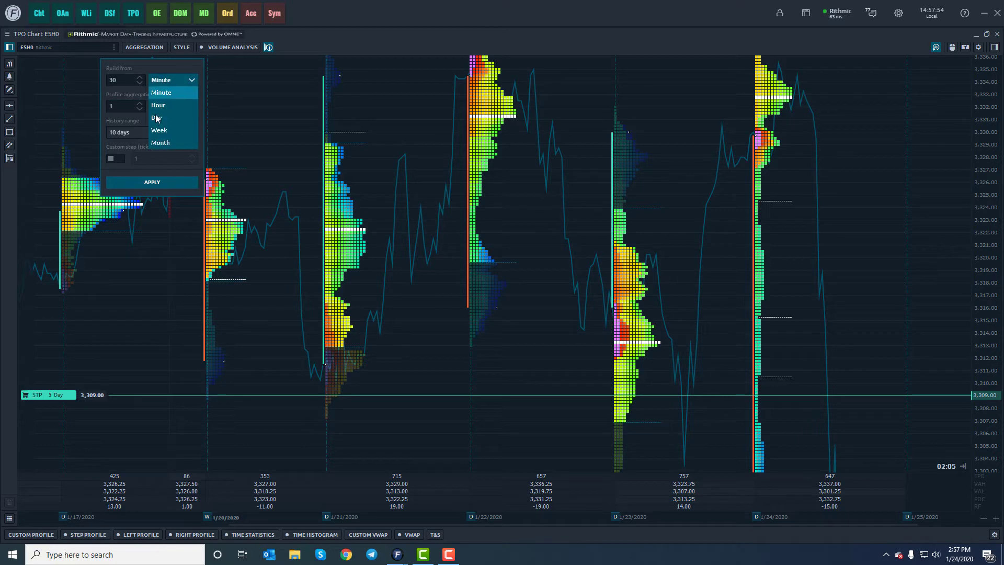
{"action": "left_click", "coordinate": [165, 63]}
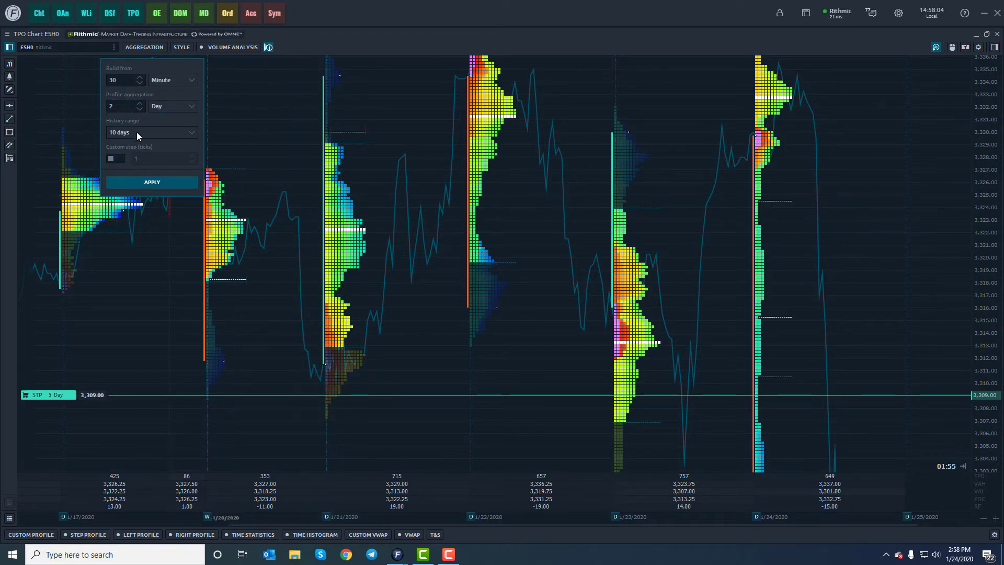
Set Profile aggregation to 1 Day after briefly trying Minute, and apply it.
{"action": "left_click", "coordinate": [141, 109]}
{"action": "left_click", "coordinate": [184, 111]}
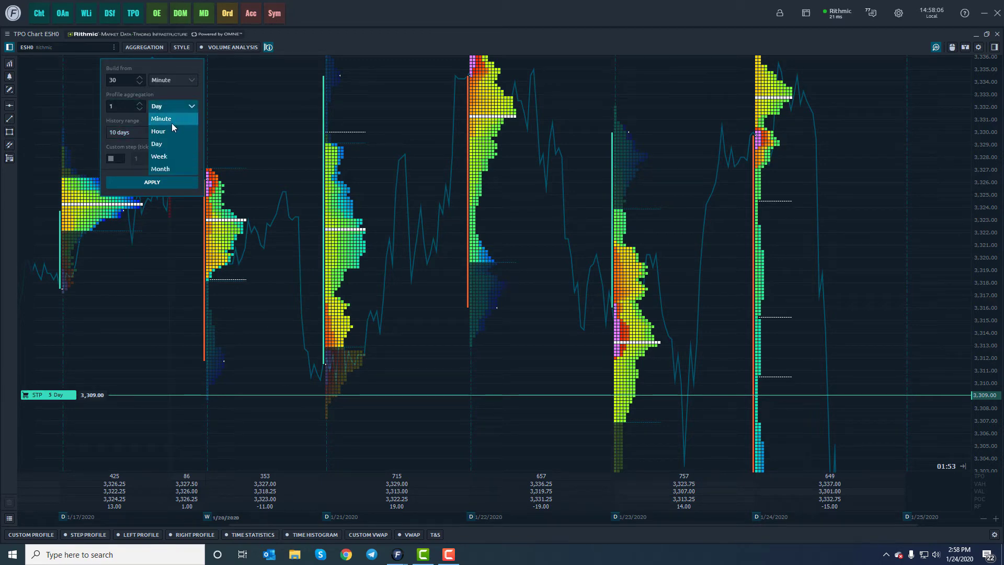
{"action": "left_click", "coordinate": [172, 120]}
{"action": "left_click", "coordinate": [180, 107]}
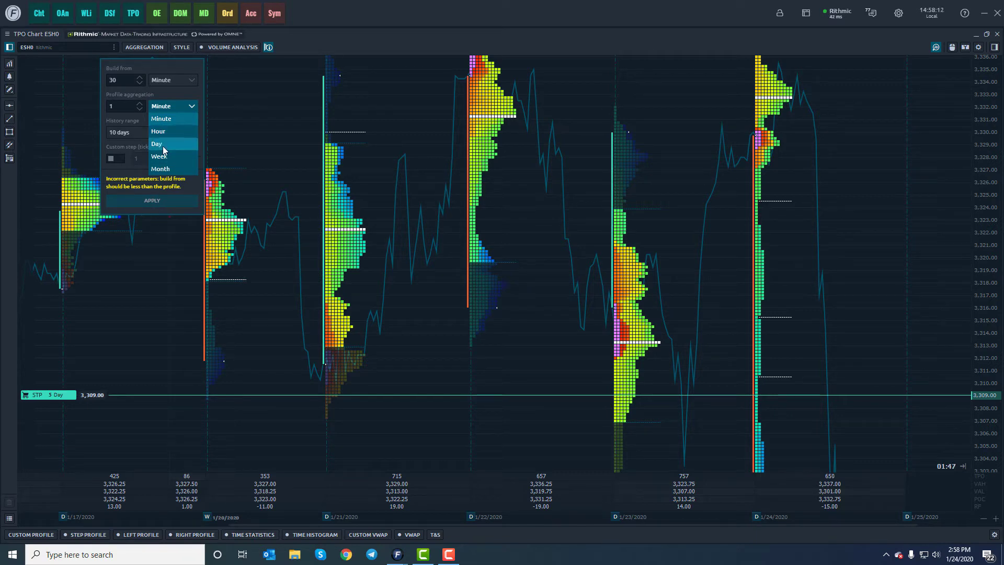
{"action": "left_click", "coordinate": [165, 141]}
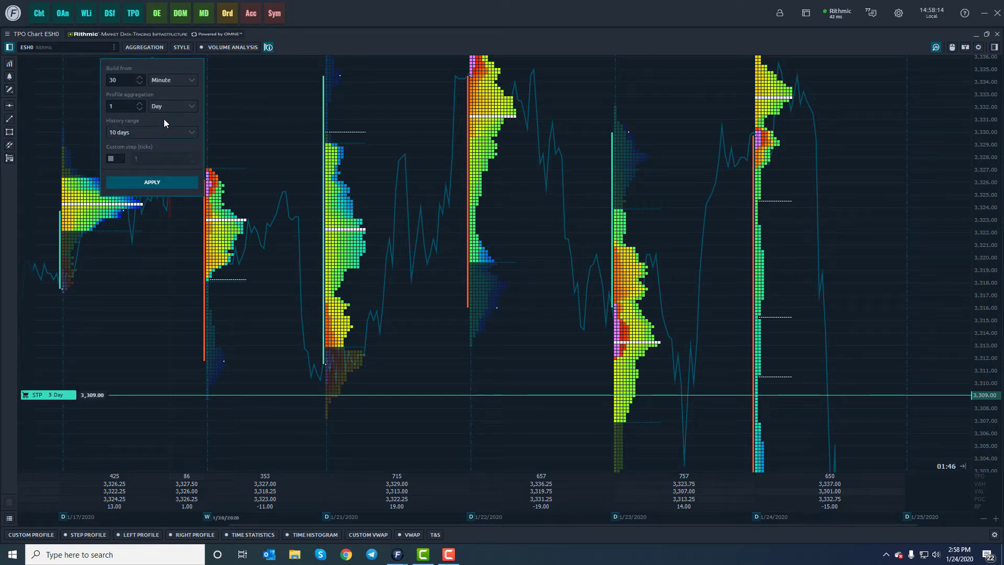
{"action": "left_click", "coordinate": [157, 179]}
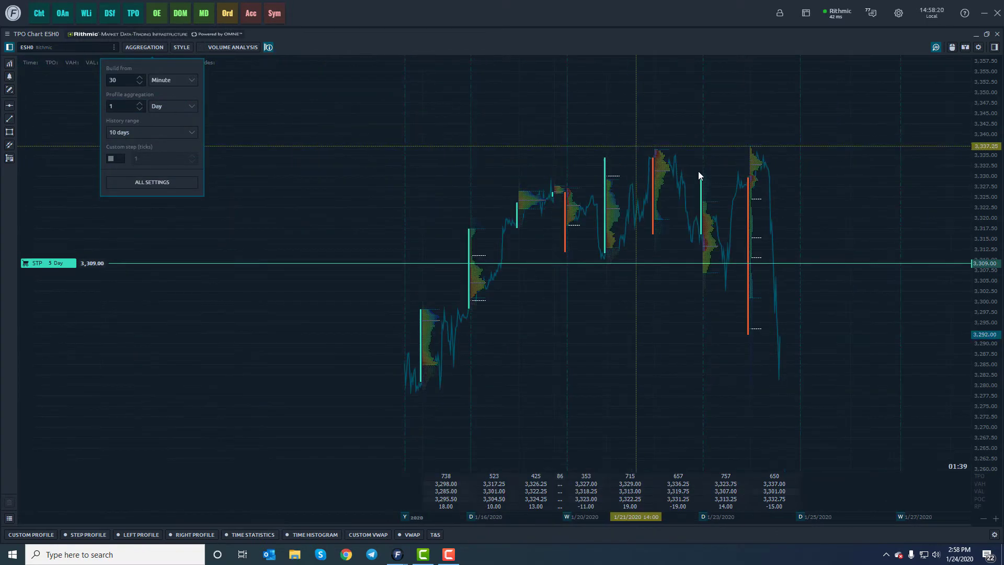
Apply a 1-hour History range, then set it back to 10 days and apply.
{"action": "left_click", "coordinate": [173, 131]}
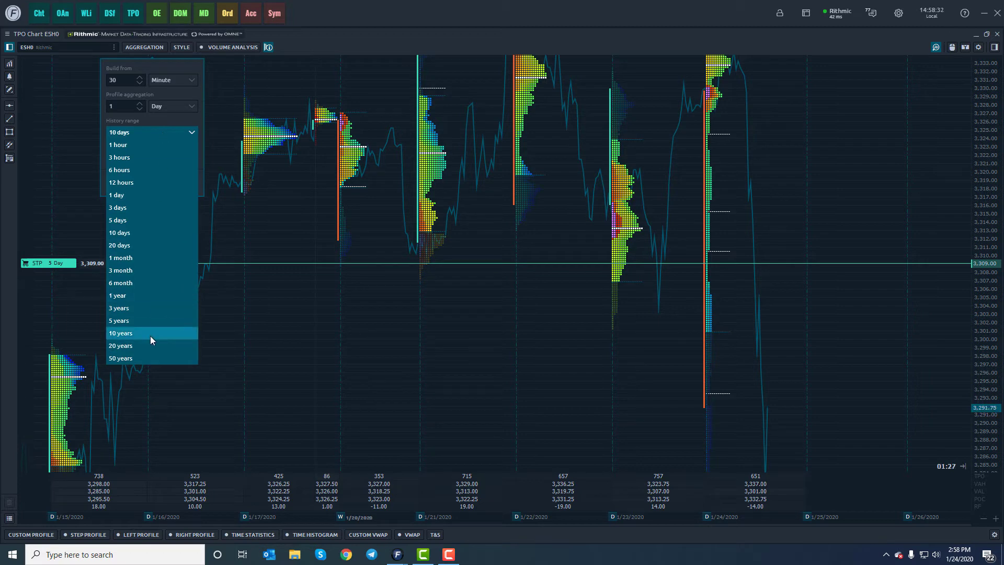
{"action": "left_click", "coordinate": [139, 149]}
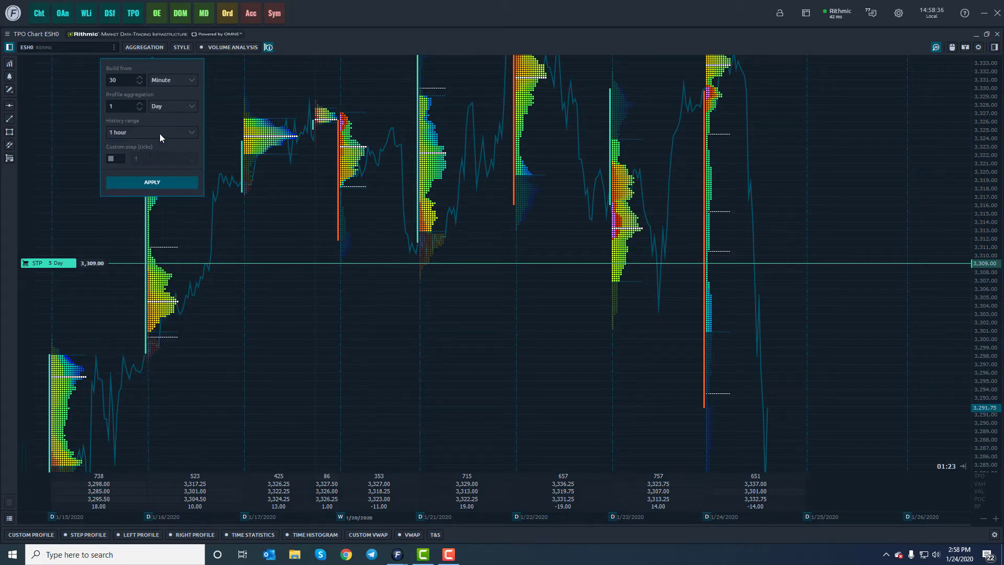
{"action": "left_click", "coordinate": [154, 183]}
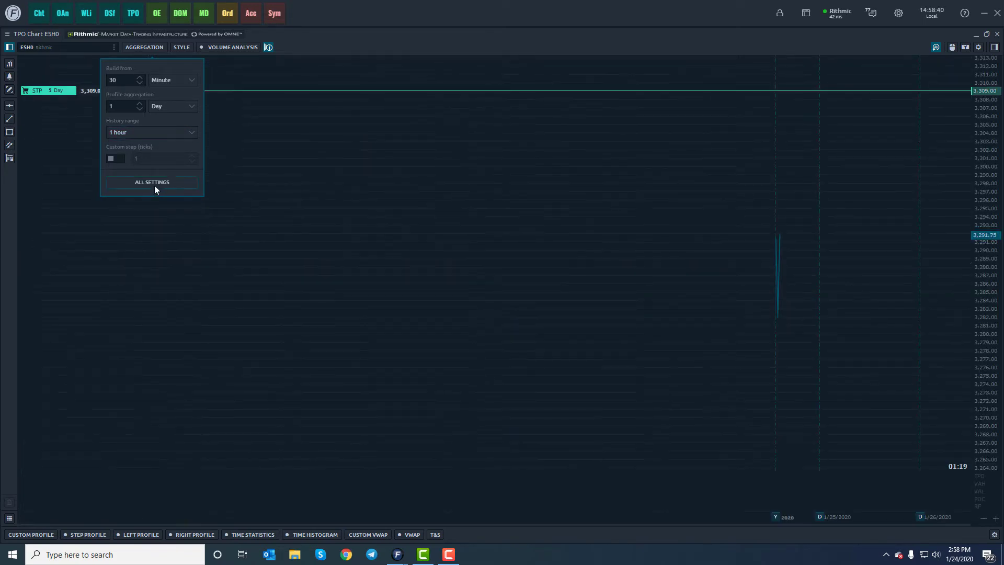
{"action": "left_click", "coordinate": [145, 135]}
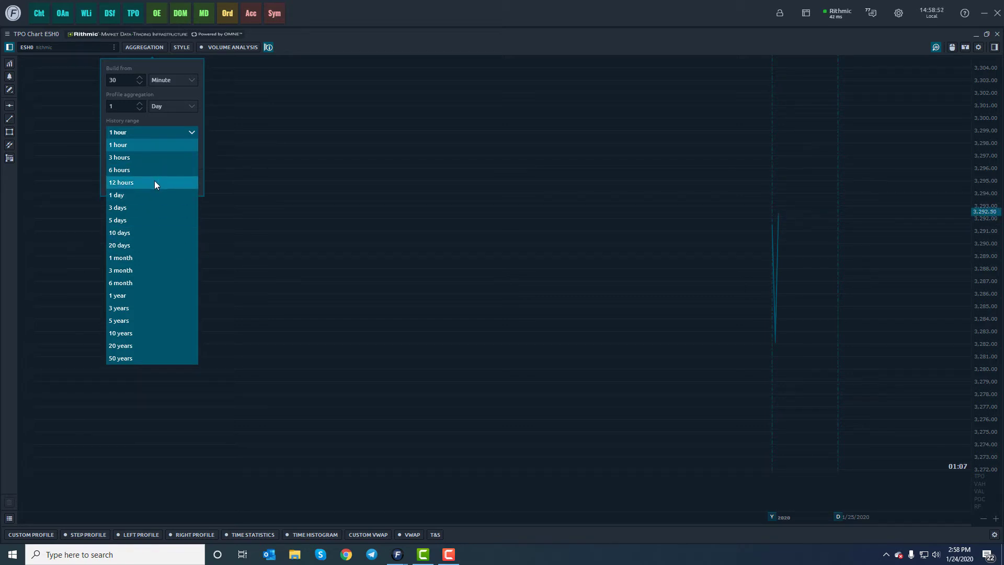
{"action": "left_click", "coordinate": [130, 232]}
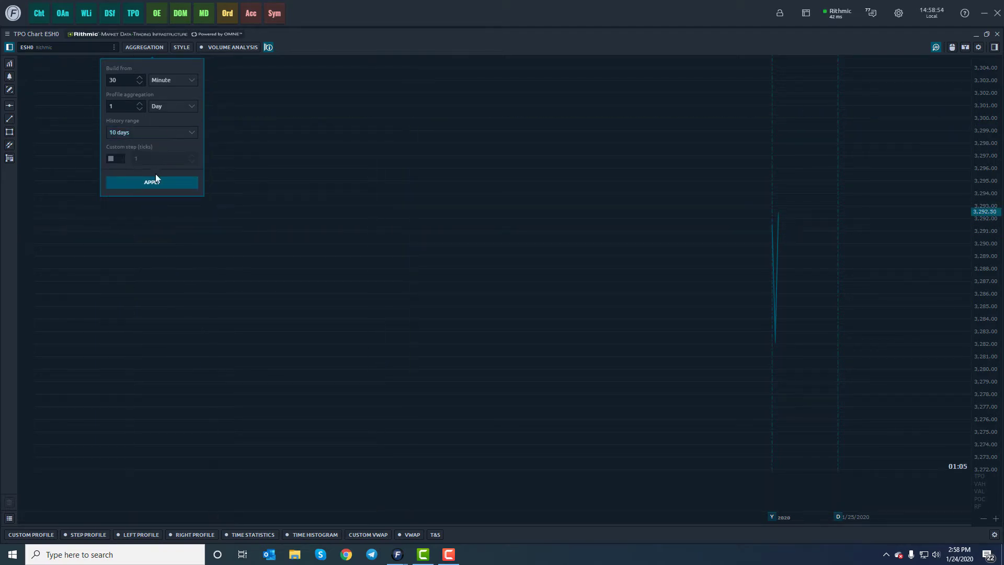
{"action": "left_click", "coordinate": [153, 186]}
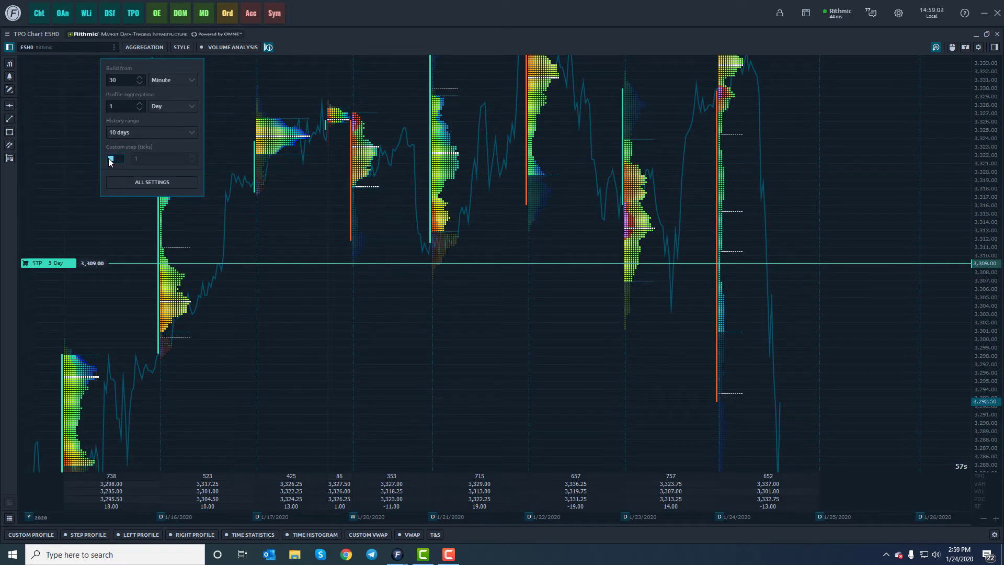
Try a custom tick step of 2, return it to 1, then switch custom step off.
{"action": "left_click", "coordinate": [122, 159]}
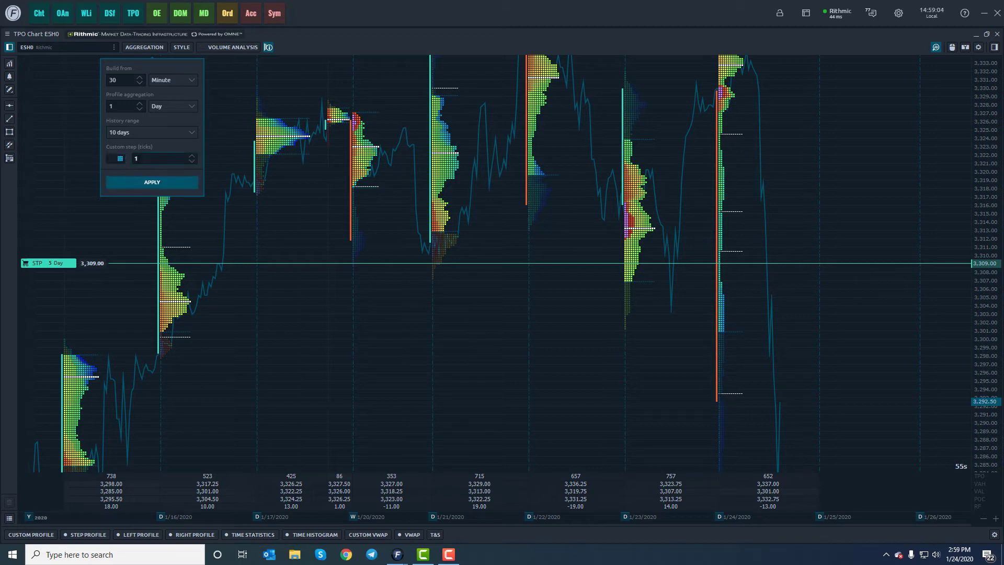
{"action": "left_click", "coordinate": [191, 156]}
{"action": "left_click", "coordinate": [192, 162]}
{"action": "left_click", "coordinate": [121, 159]}
Close aggregation and enable TPO volume analysis with Trades as the data type.
{"action": "left_click", "coordinate": [151, 182]}
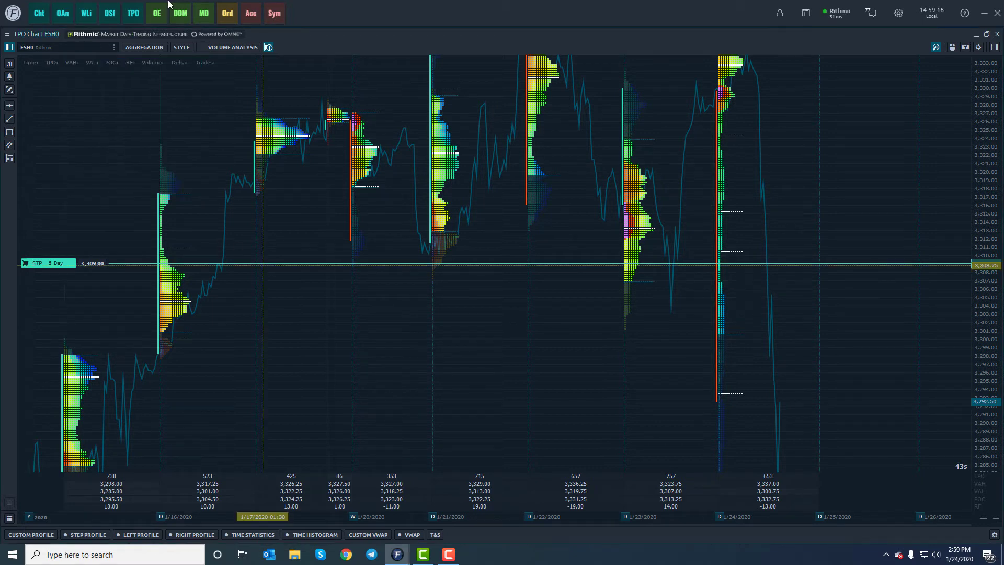
{"action": "left_click", "coordinate": [215, 45]}
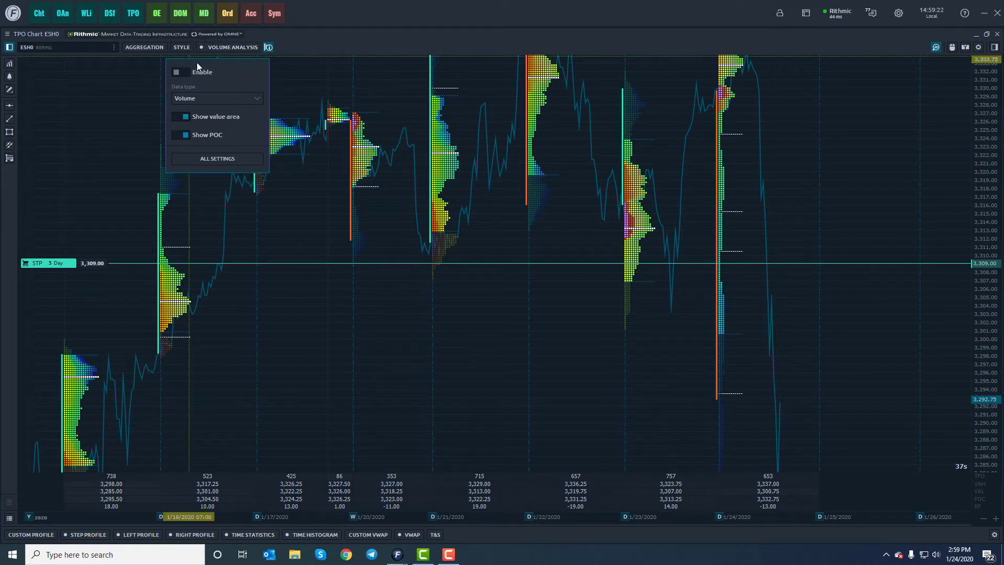
{"action": "left_click", "coordinate": [186, 71]}
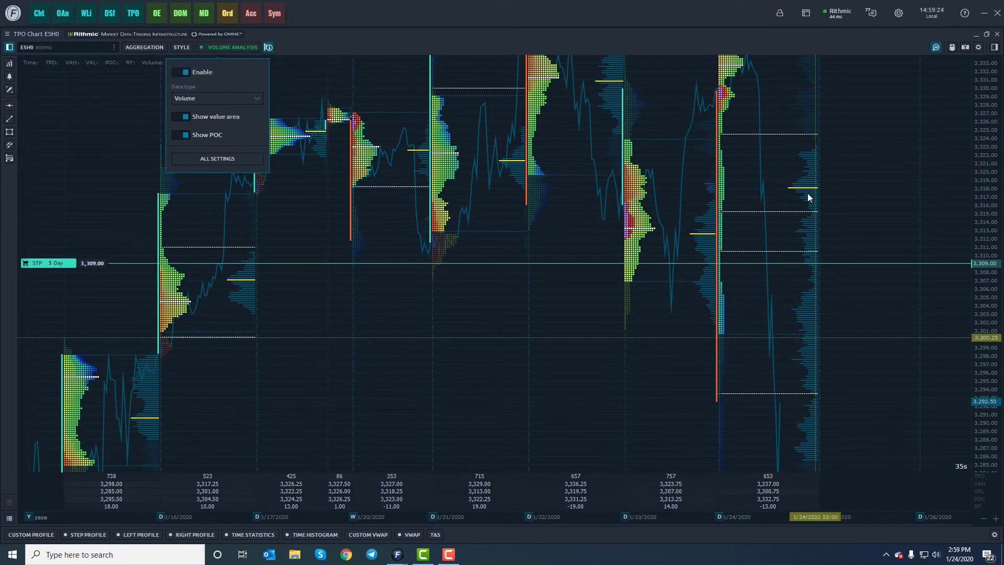
{"action": "left_click", "coordinate": [223, 98]}
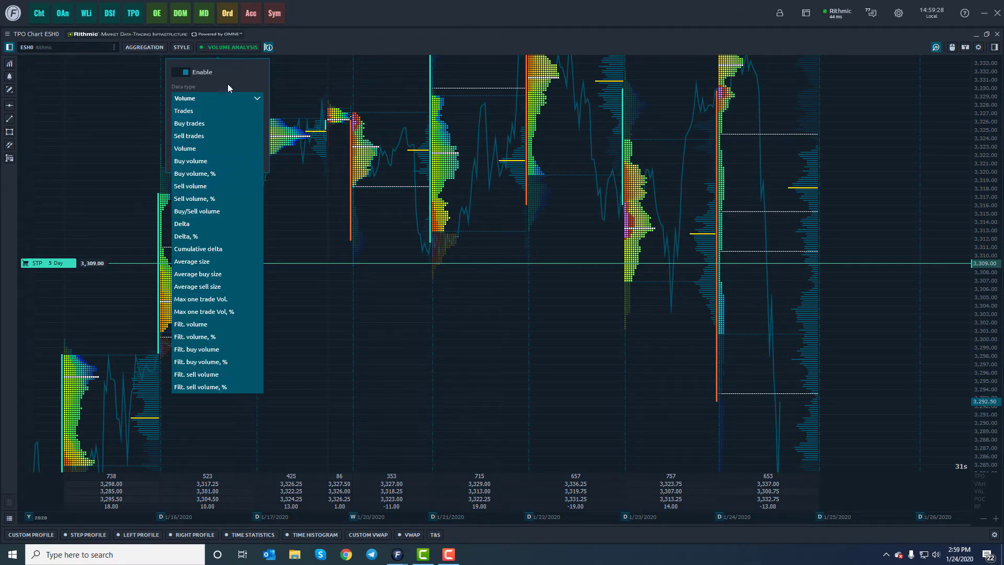
{"action": "left_click", "coordinate": [208, 113]}
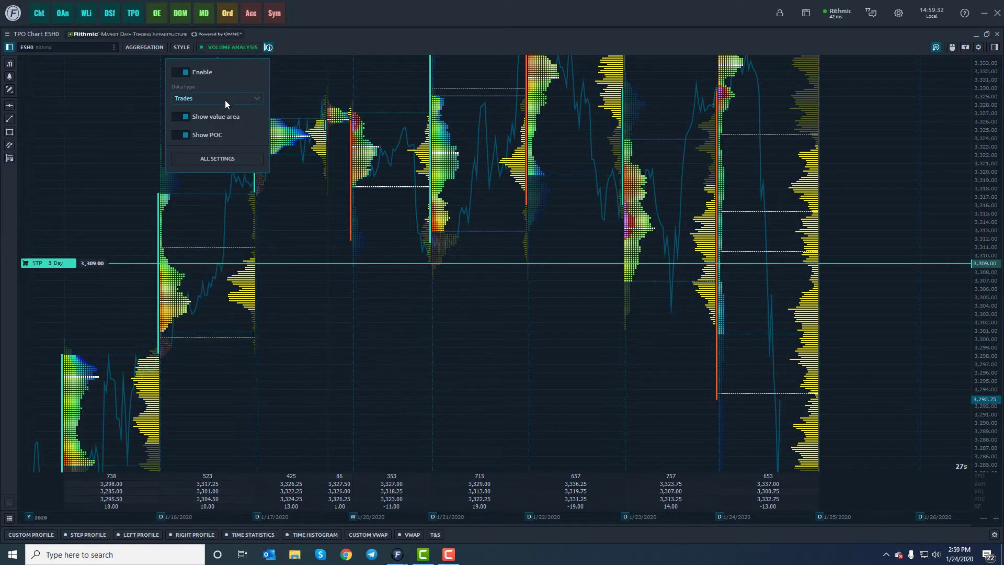
Cycle the data type through Buy trades, Sell trades, Buy volume and Delta, back to Trades, then disable volume analysis.
{"action": "left_click", "coordinate": [229, 97]}
{"action": "left_click", "coordinate": [219, 124]}
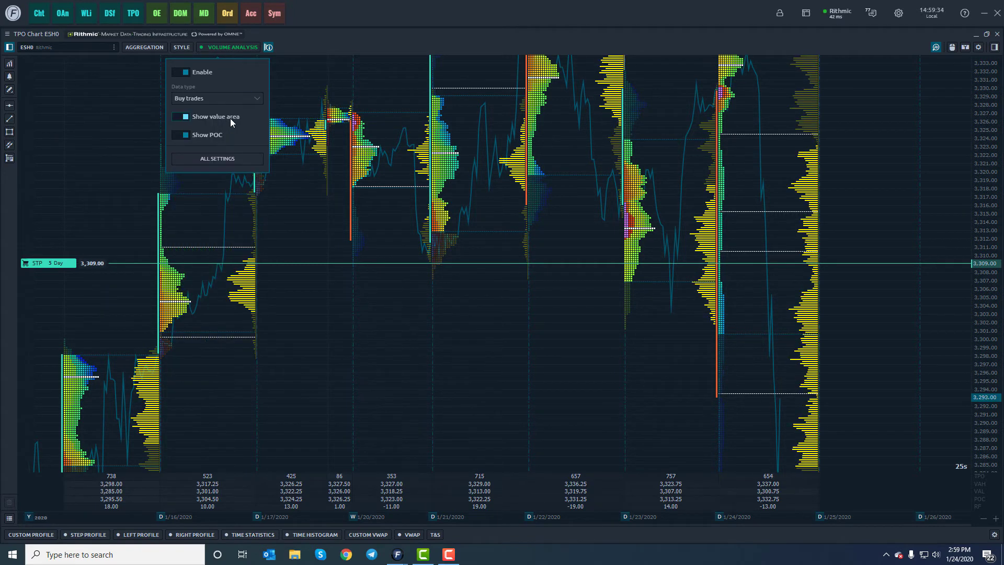
{"action": "left_click", "coordinate": [242, 101]}
{"action": "left_click", "coordinate": [208, 137]}
{"action": "left_click", "coordinate": [234, 103]}
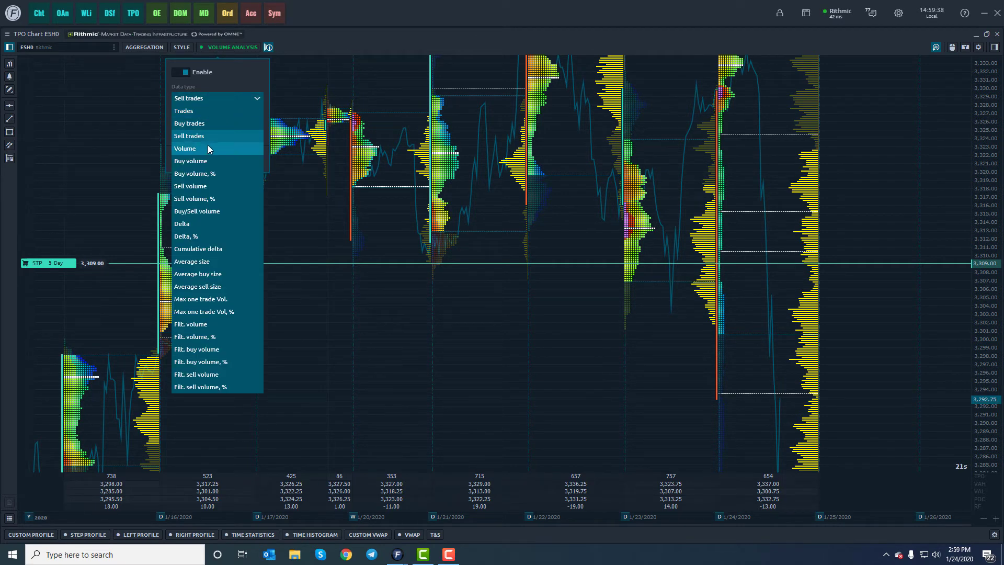
{"action": "left_click", "coordinate": [210, 162]}
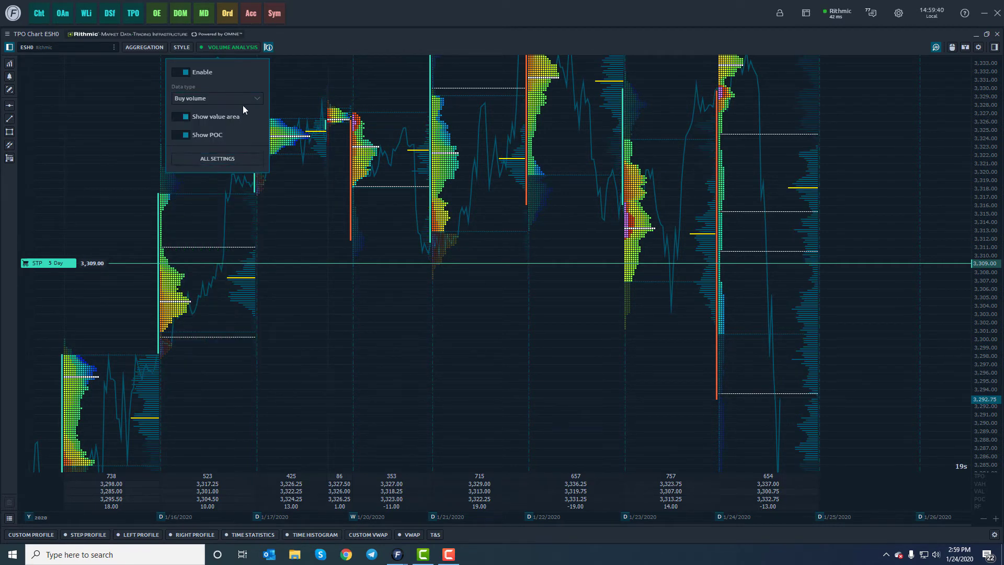
{"action": "left_click", "coordinate": [245, 100]}
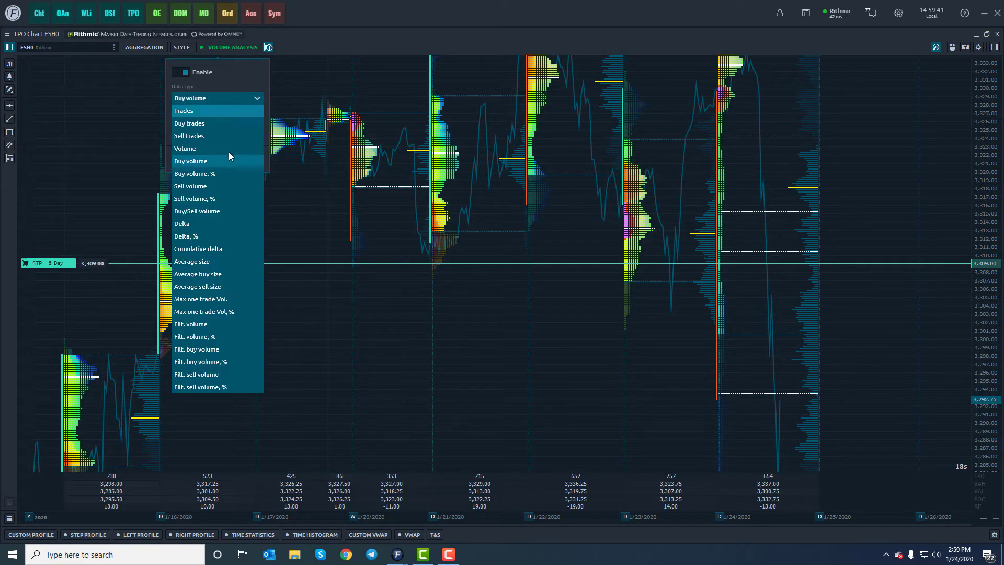
{"action": "left_click", "coordinate": [203, 222]}
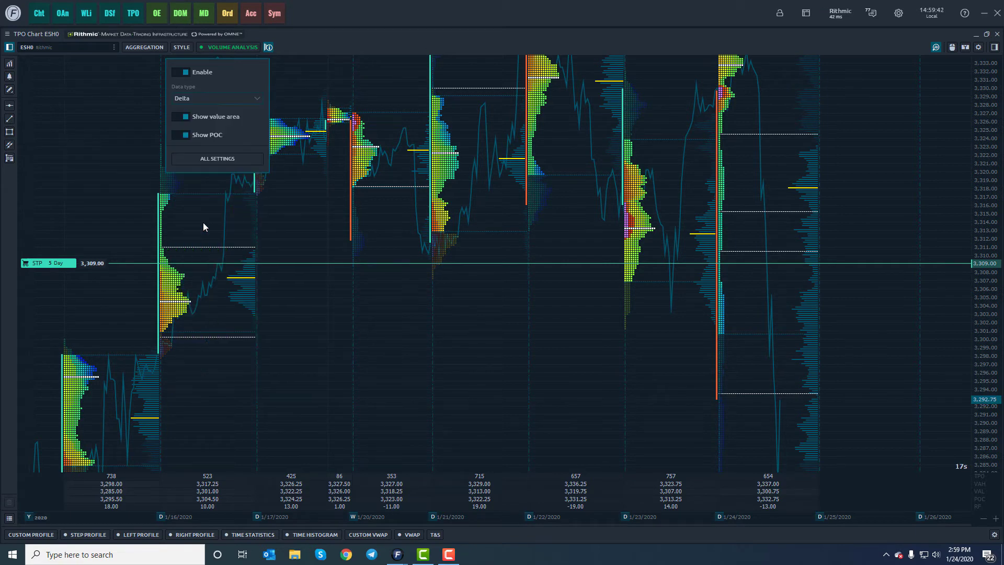
{"action": "left_click", "coordinate": [256, 101]}
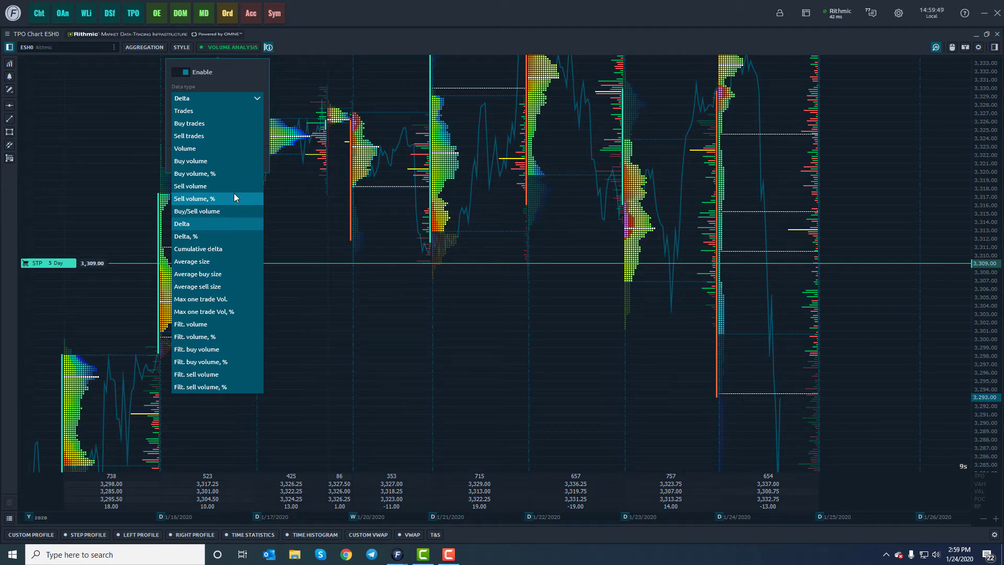
{"action": "left_click", "coordinate": [220, 114]}
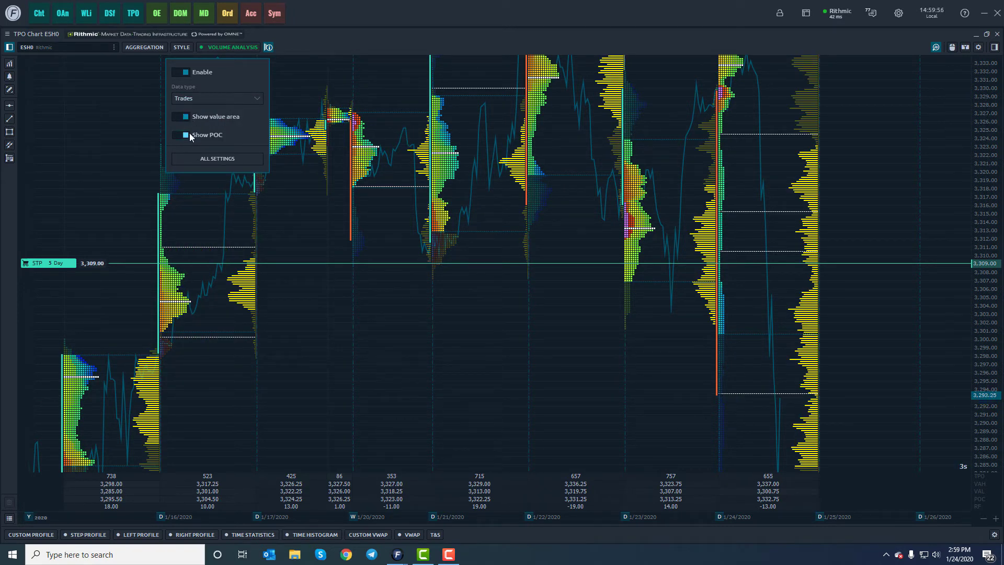
{"action": "left_click", "coordinate": [183, 71]}
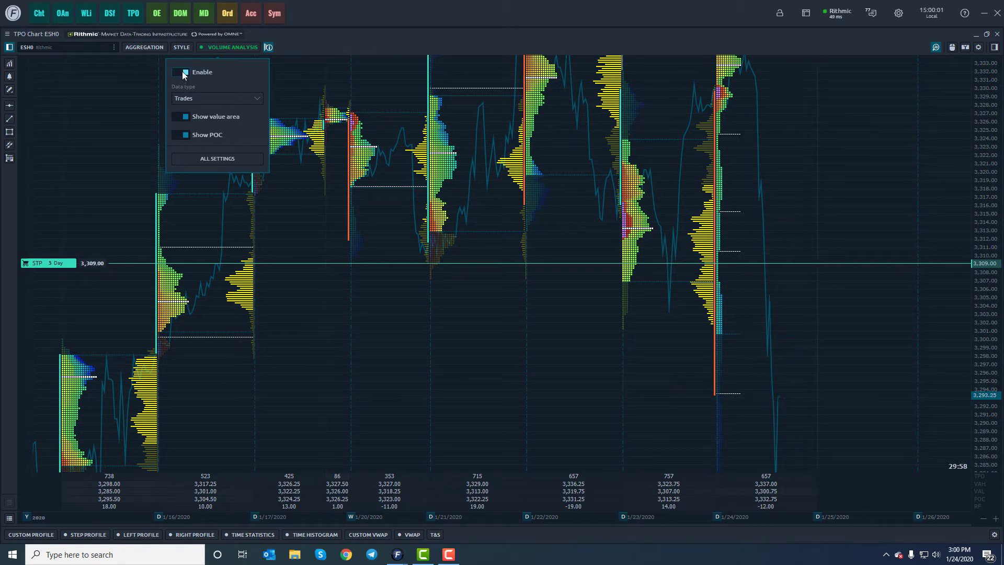
Close volume analysis and switch the chart to custom profile mode.
{"action": "left_click", "coordinate": [300, 269]}
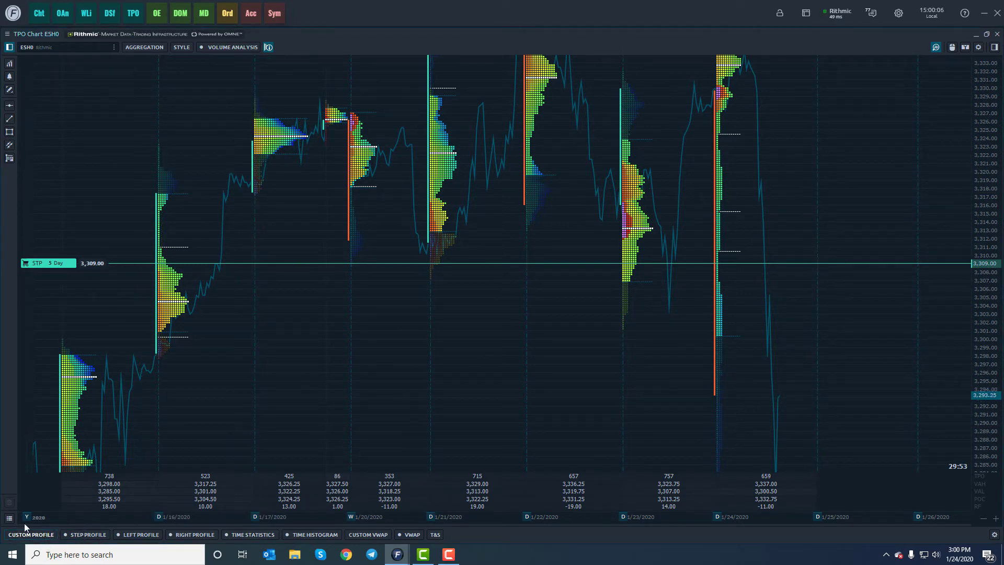
{"action": "left_click", "coordinate": [30, 534]}
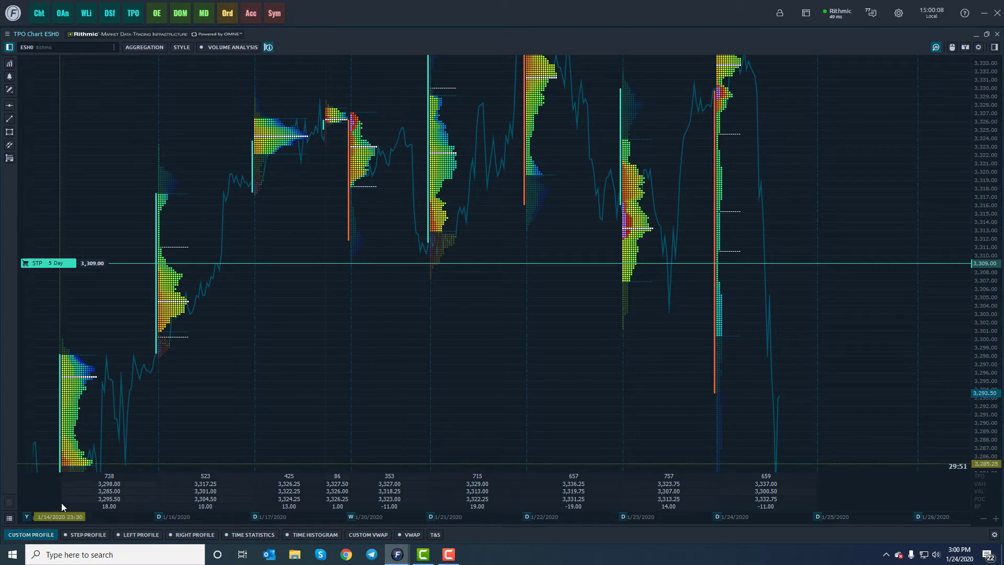
{"action": "left_click", "coordinate": [103, 538]}
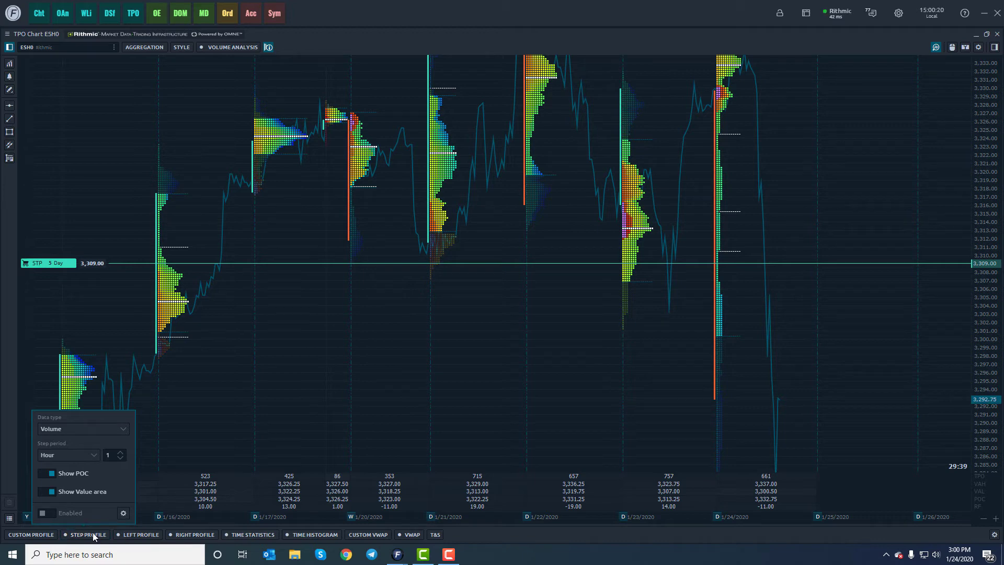
Toggle the Step Profile on and off several times, leaving it disabled.
{"action": "left_click", "coordinate": [45, 512]}
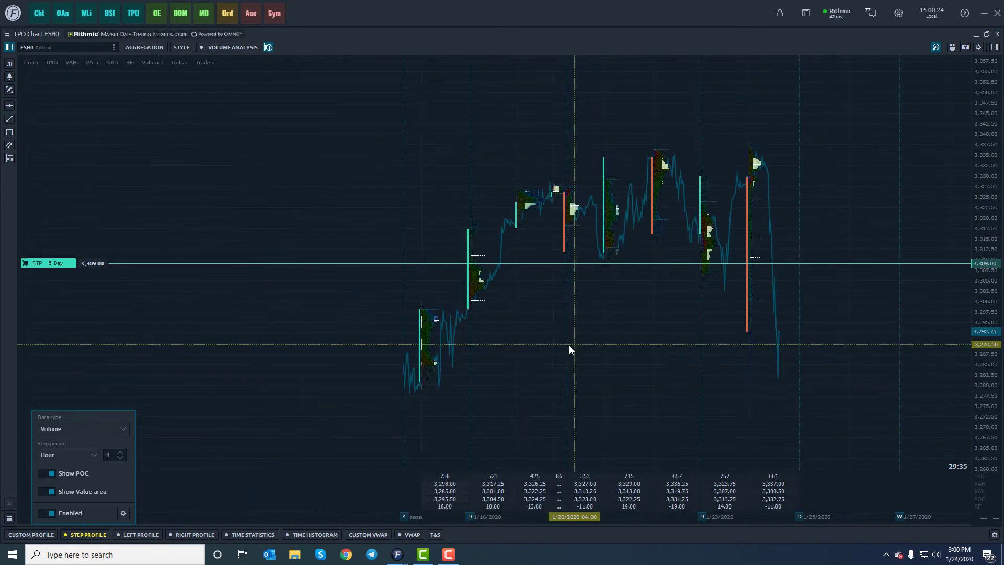
{"action": "left_click", "coordinate": [51, 513]}
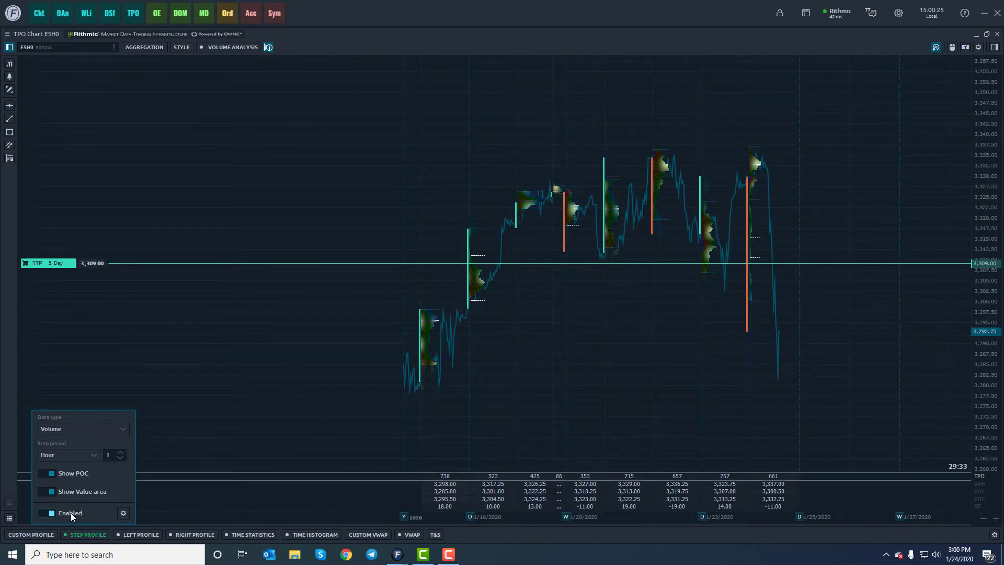
{"action": "left_click", "coordinate": [58, 512]}
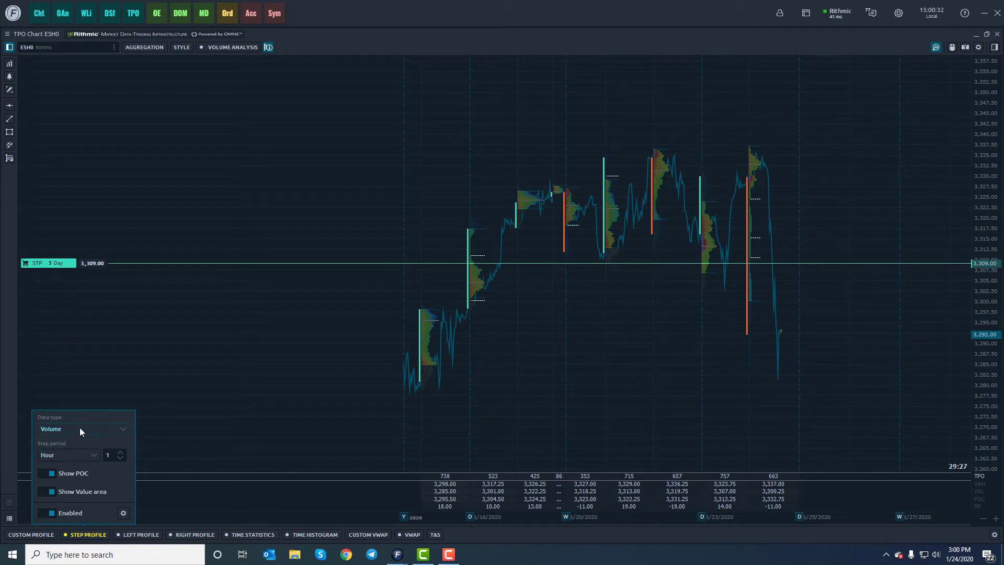
{"action": "left_click", "coordinate": [54, 513]}
{"action": "left_click", "coordinate": [54, 513]}
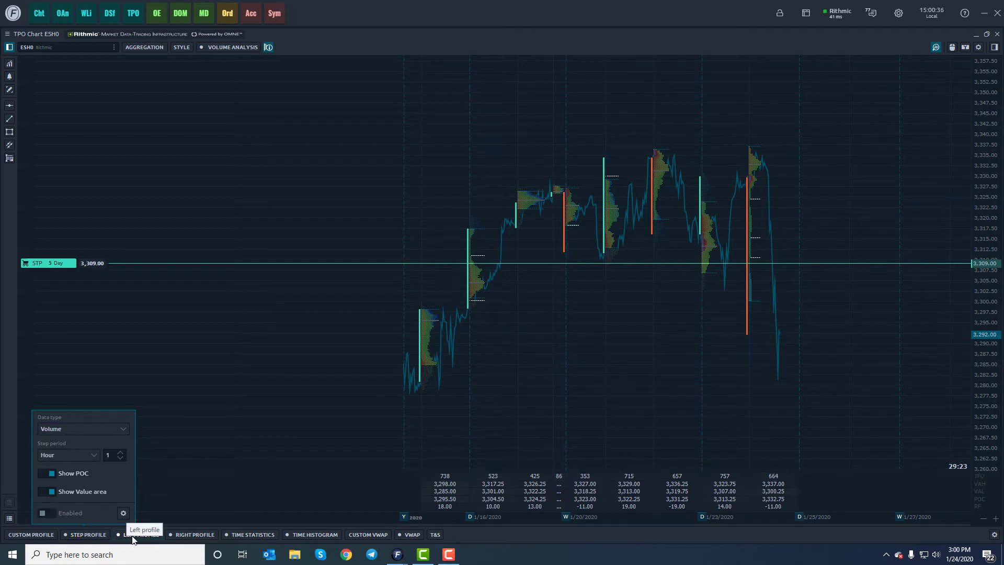
Turn on the Time Statistics pane beneath the ESH0 TPO chart.
{"action": "left_click", "coordinate": [142, 534]}
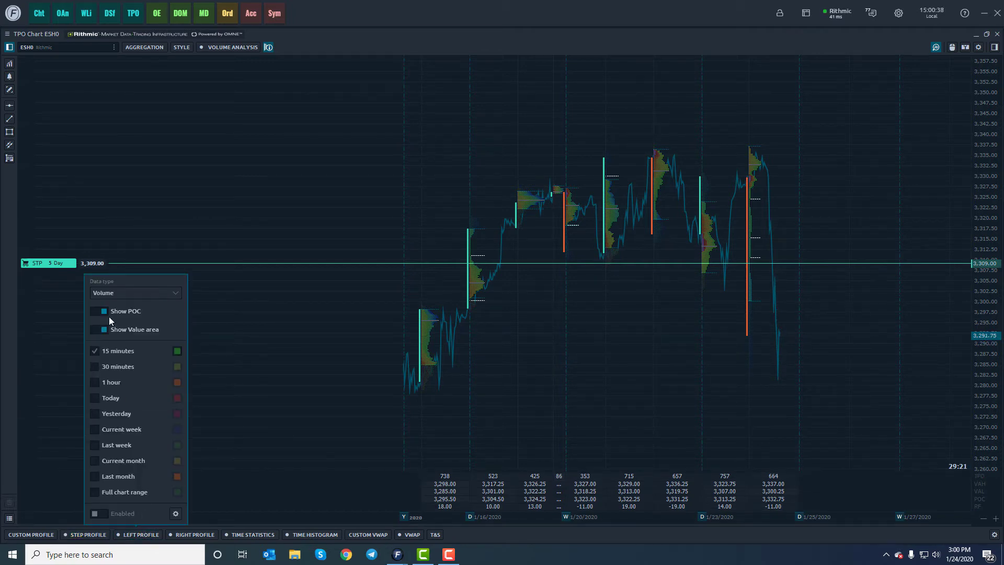
{"action": "left_click", "coordinate": [203, 535]}
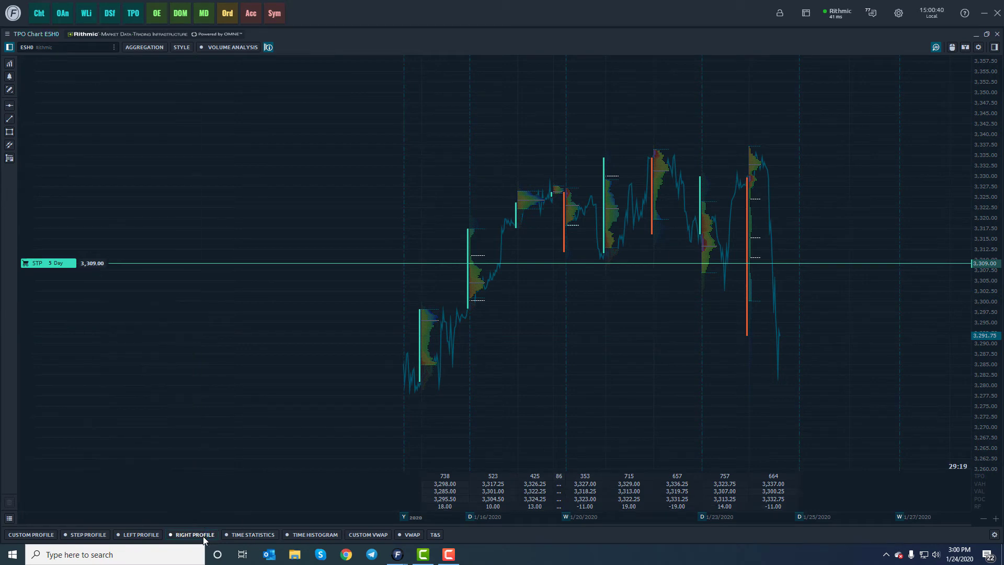
{"action": "left_click", "coordinate": [235, 534]}
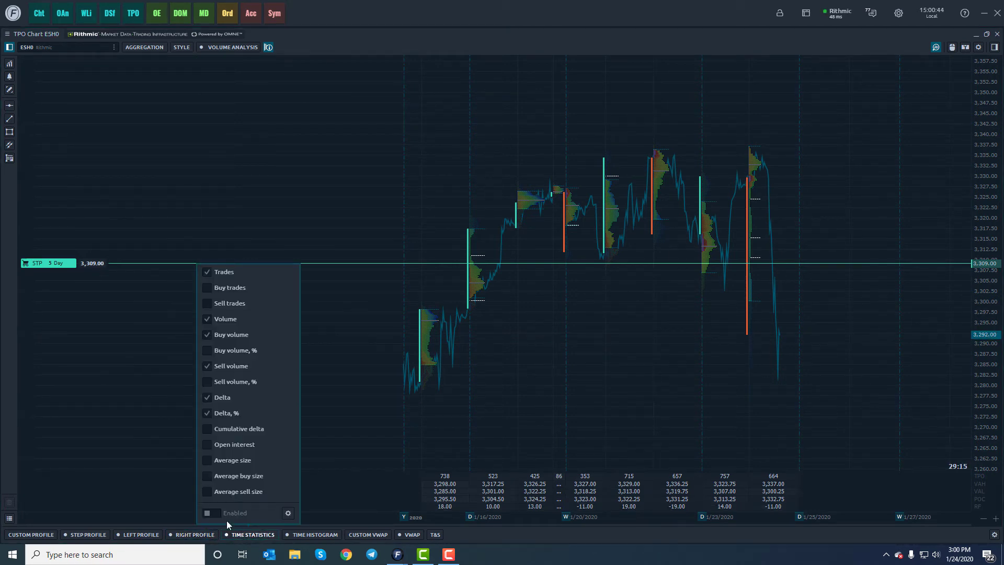
{"action": "left_click", "coordinate": [213, 513]}
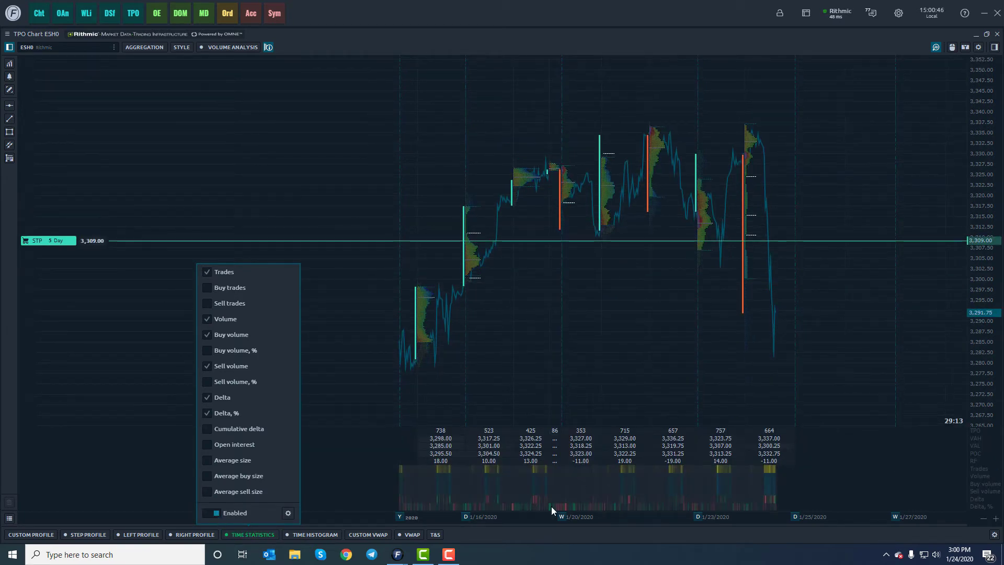
{"action": "scroll", "coordinate": [565, 477], "scroll_direction": "up", "scroll_amount": 5}
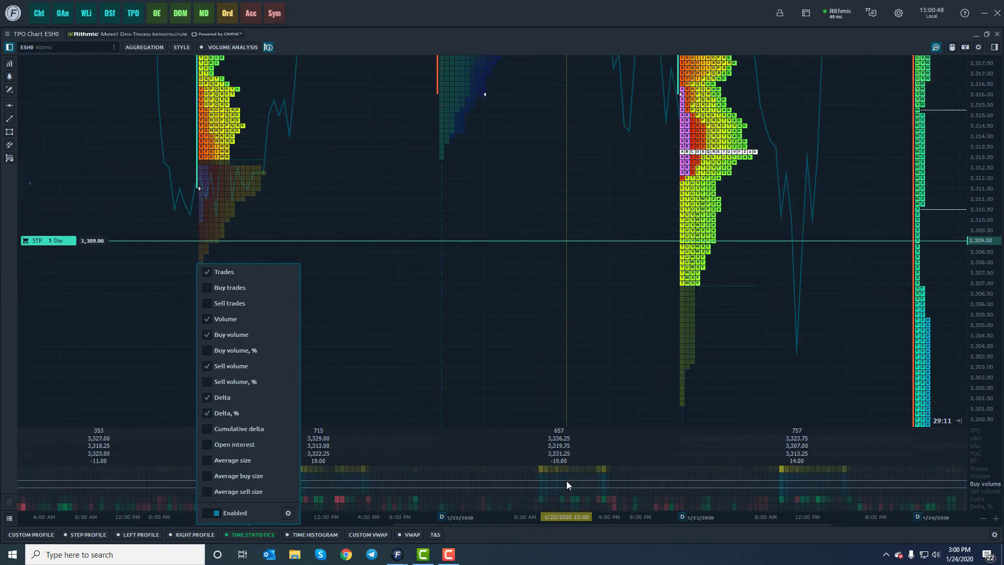
{"action": "scroll", "coordinate": [567, 481], "scroll_direction": "up", "scroll_amount": 5}
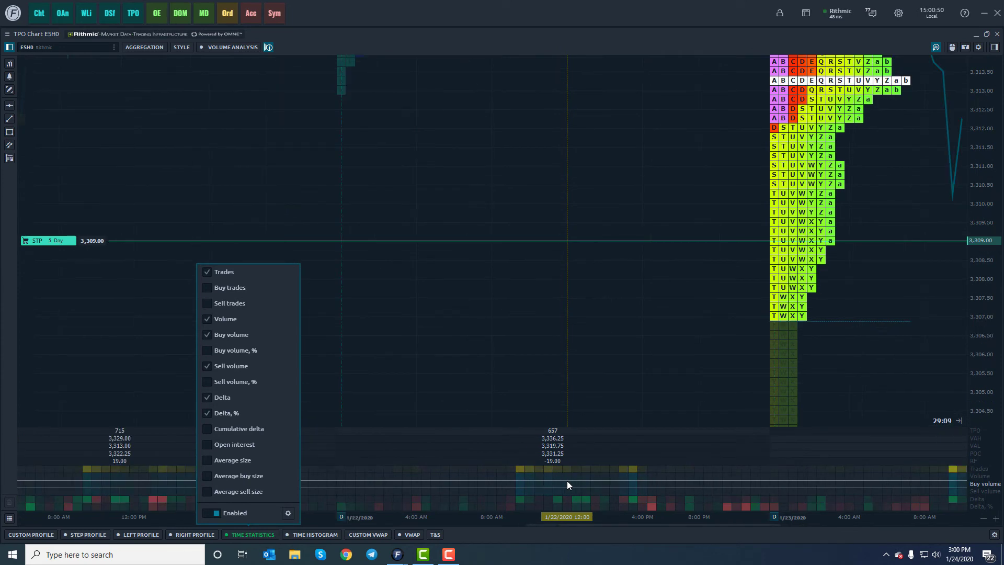
{"action": "scroll", "coordinate": [567, 481], "scroll_direction": "down", "scroll_amount": 5}
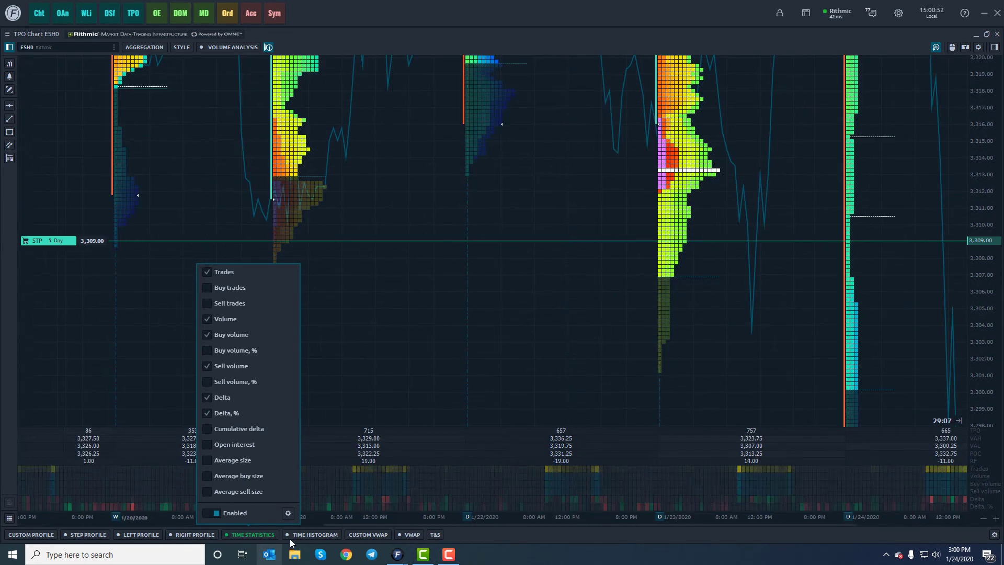
Enable the Time Histogram with Volume data type below the daily profiles.
{"action": "left_click", "coordinate": [307, 533]}
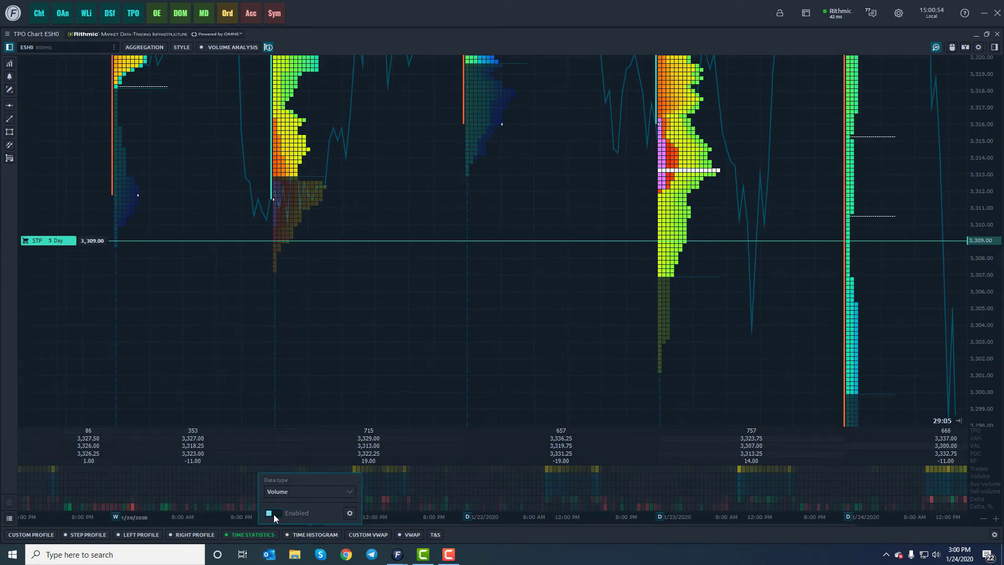
{"action": "left_click", "coordinate": [274, 514]}
{"action": "scroll", "coordinate": [468, 345], "scroll_direction": "down", "scroll_amount": 6}
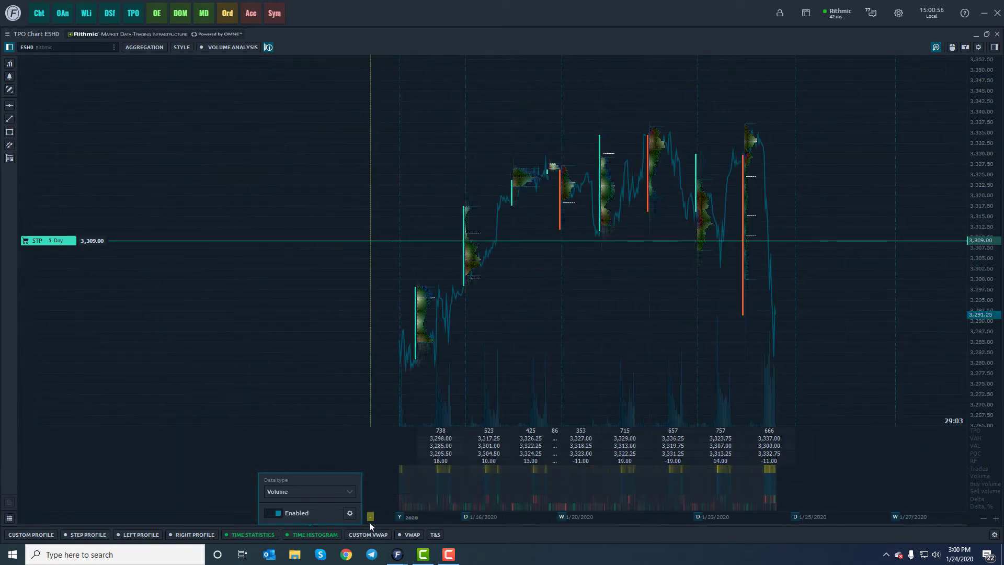
{"action": "scroll", "coordinate": [473, 377], "scroll_direction": "up", "scroll_amount": 5}
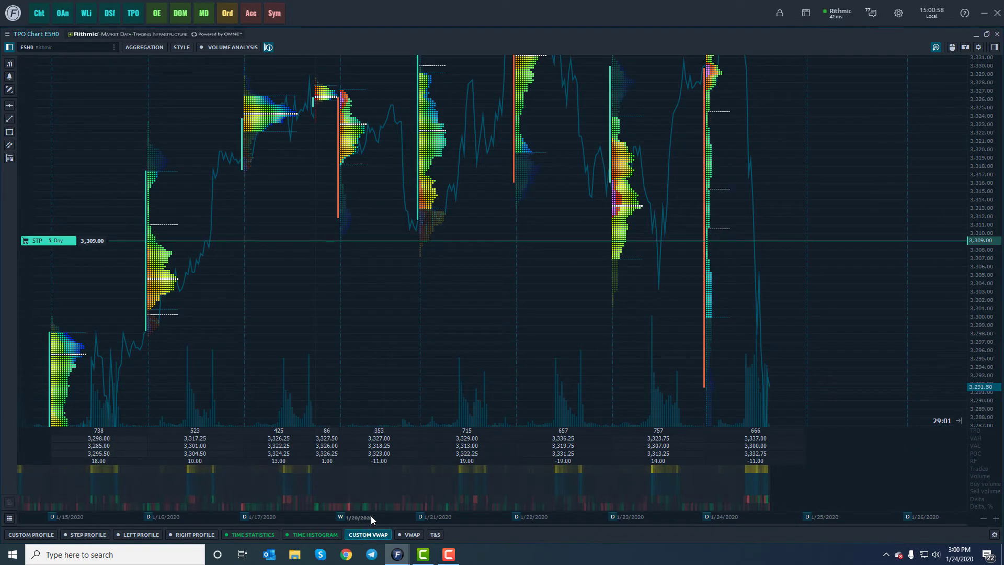
{"action": "left_click", "coordinate": [405, 536]}
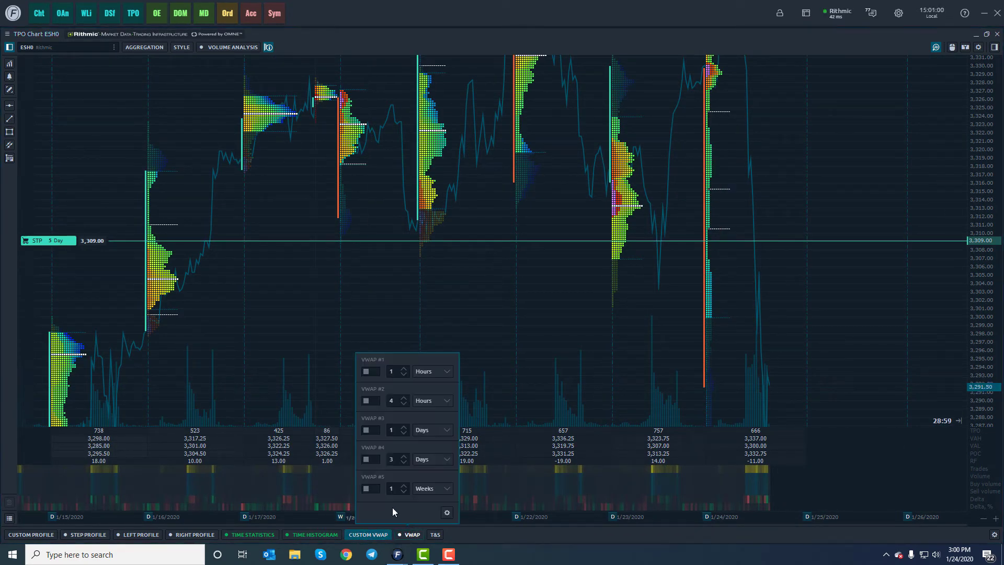
{"action": "left_click", "coordinate": [373, 371]}
{"action": "left_click", "coordinate": [373, 401]}
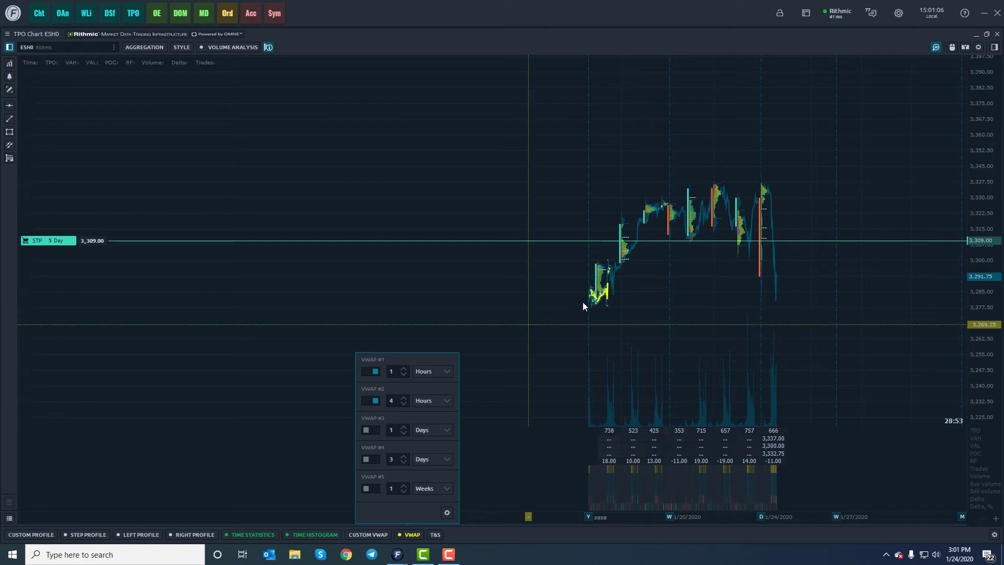
{"action": "scroll", "coordinate": [397, 335], "scroll_direction": "up", "scroll_amount": 3}
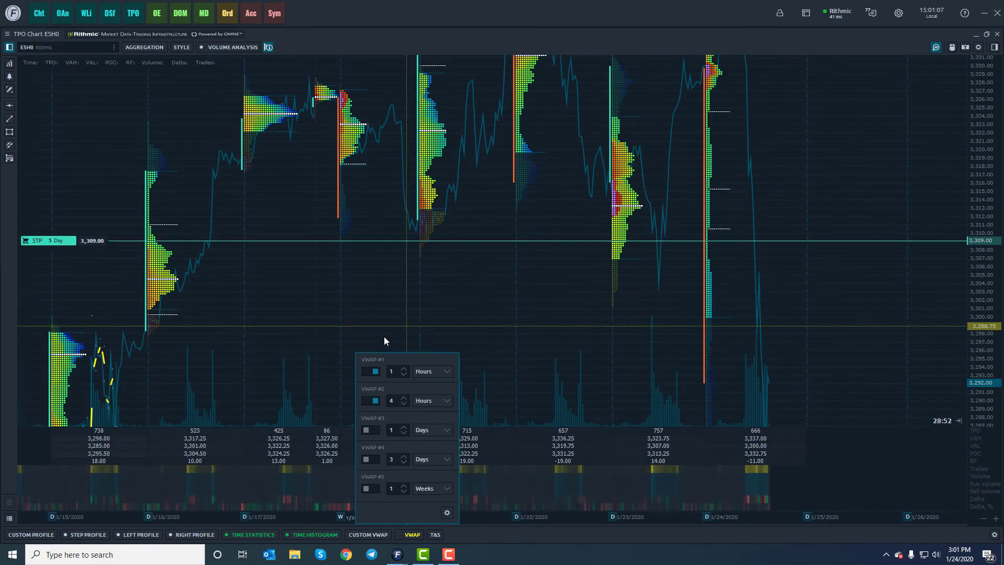
{"action": "left_click", "coordinate": [168, 353]}
{"action": "left_click_drag", "start_coordinate": [229, 331], "coordinate": [256, 272]}
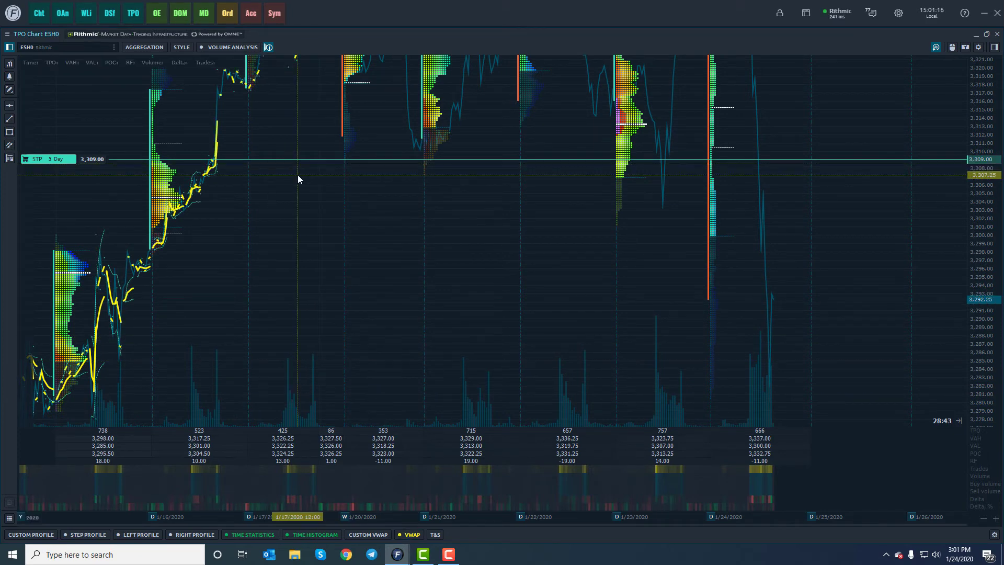
{"action": "left_click", "coordinate": [414, 533]}
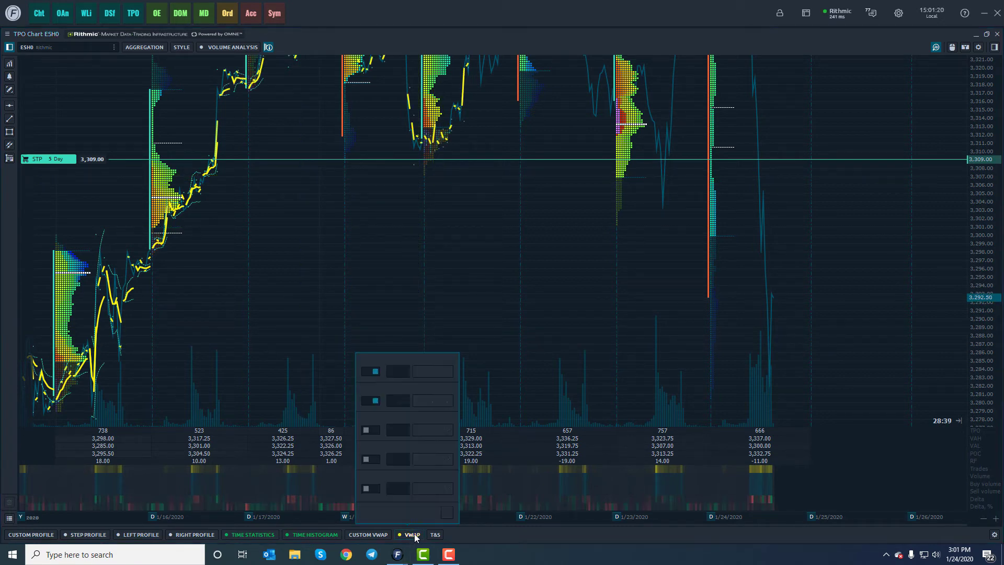
{"action": "left_click", "coordinate": [375, 370]}
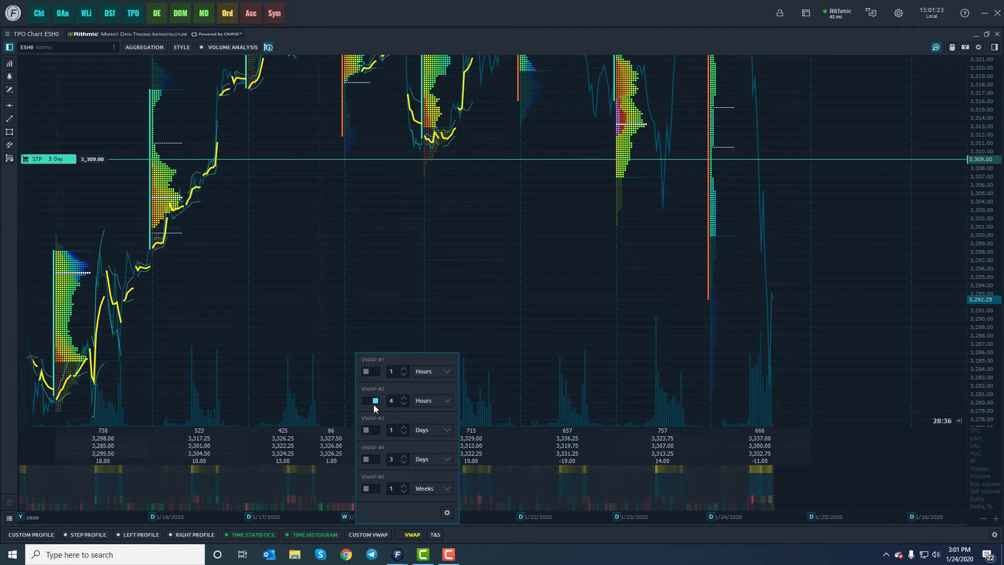
{"action": "left_click", "coordinate": [374, 401]}
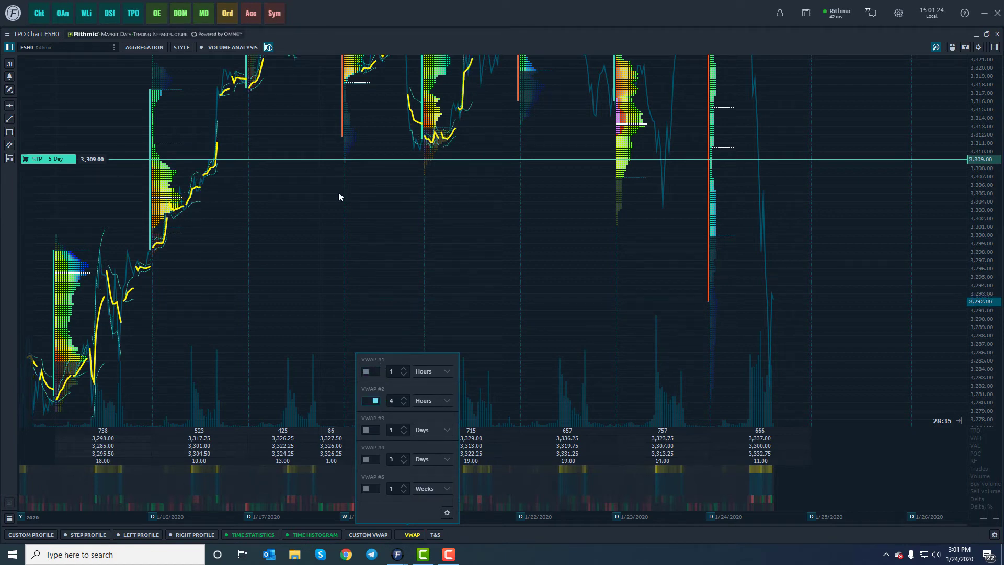
{"action": "left_click", "coordinate": [376, 401]}
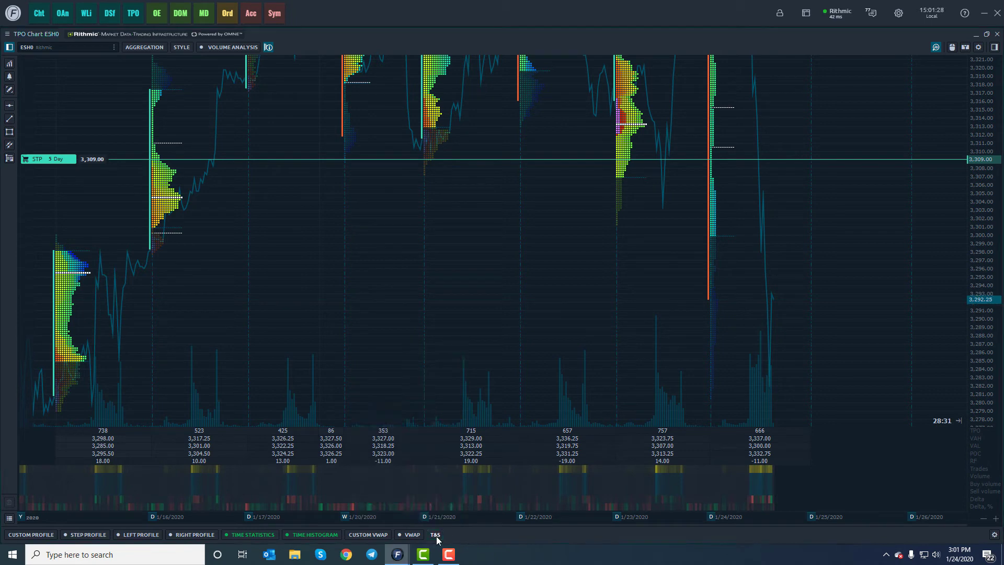
{"action": "left_click", "coordinate": [435, 535]}
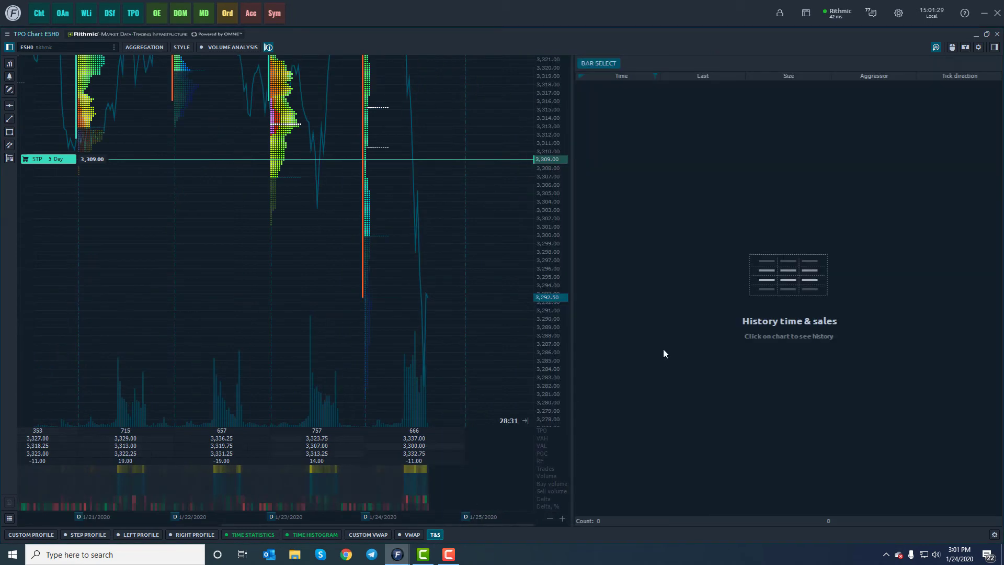
{"action": "left_click", "coordinate": [611, 63]}
{"action": "left_click", "coordinate": [367, 226]}
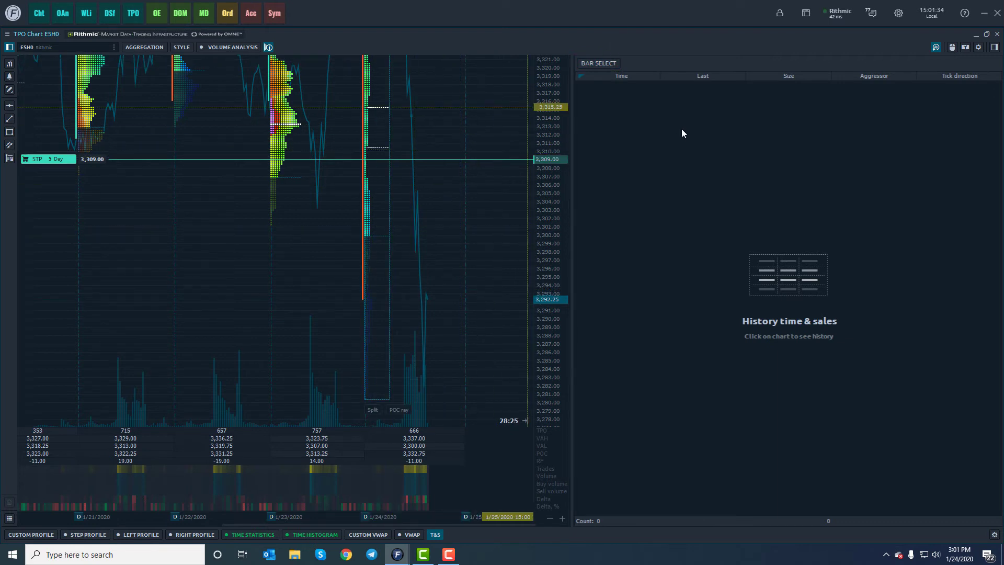
{"action": "left_click", "coordinate": [598, 64]}
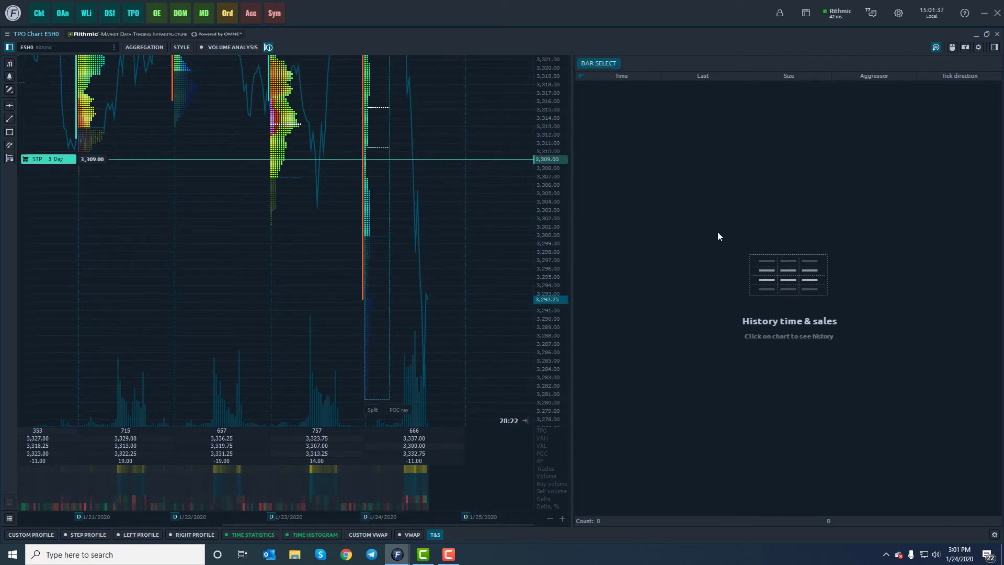
{"action": "left_click", "coordinate": [372, 191]}
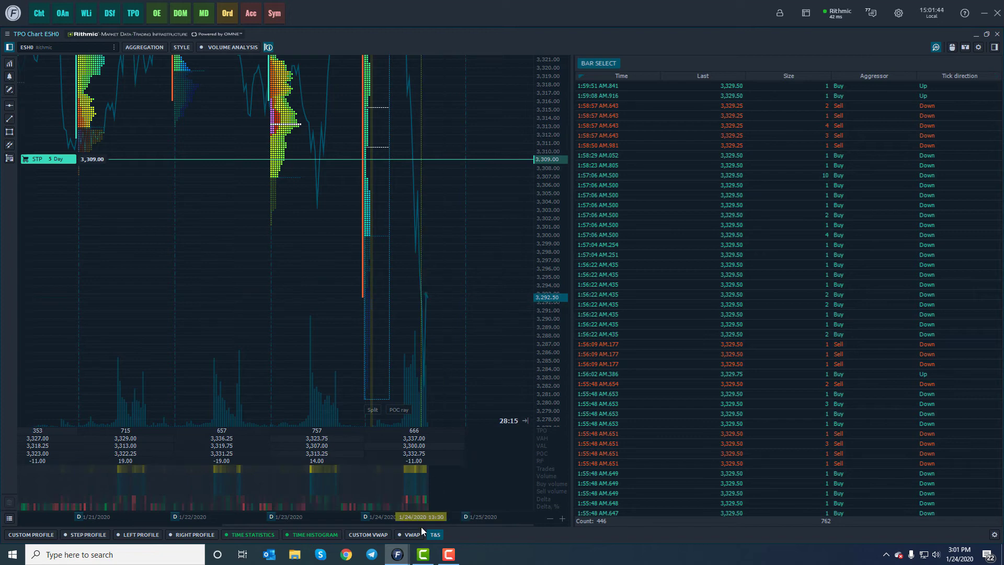
{"action": "left_click", "coordinate": [435, 534]}
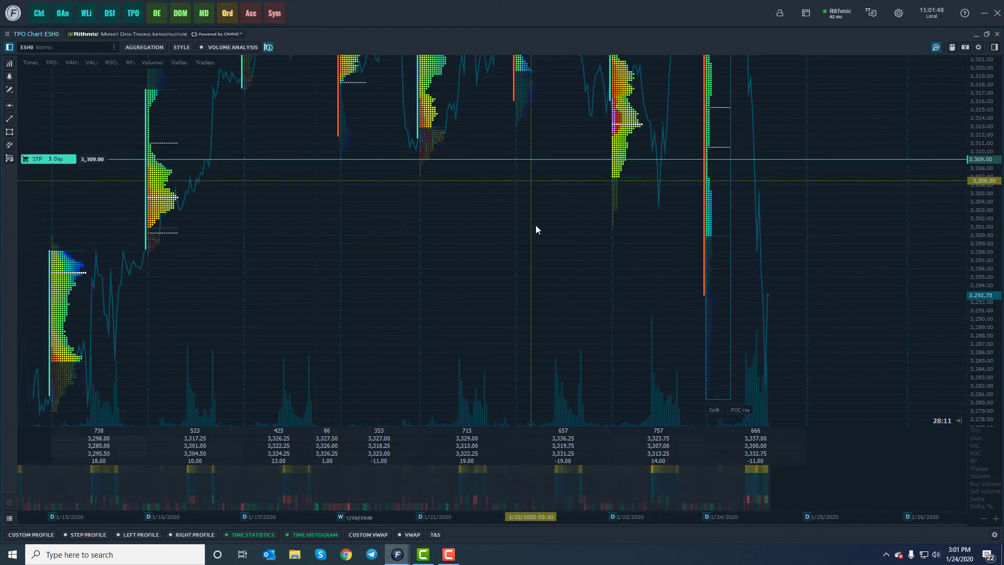
Bring up the TPO chart settings from the context menu and view the View page.
{"action": "scroll", "coordinate": [532, 277], "scroll_direction": "up", "scroll_amount": 4}
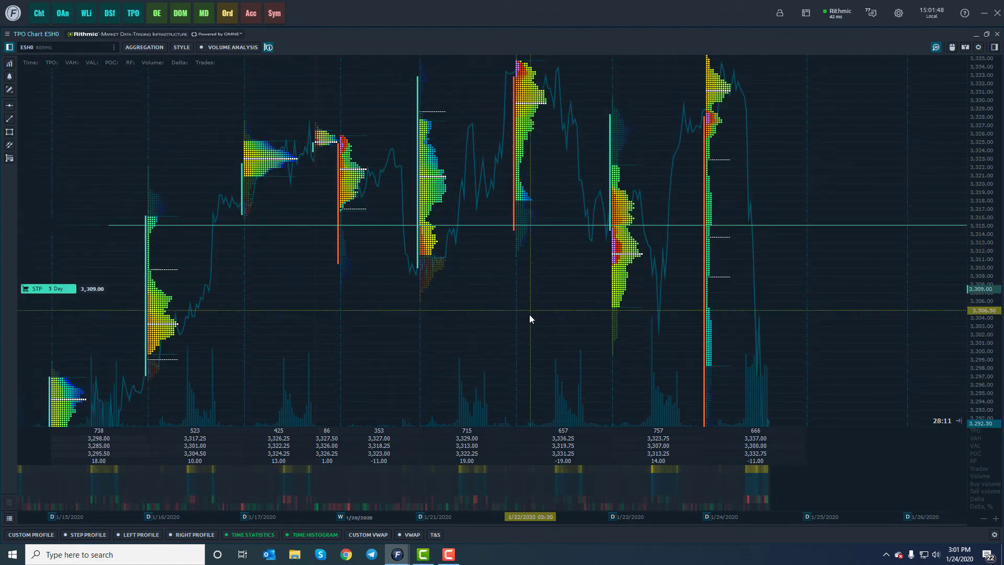
{"action": "right_click", "coordinate": [483, 270]}
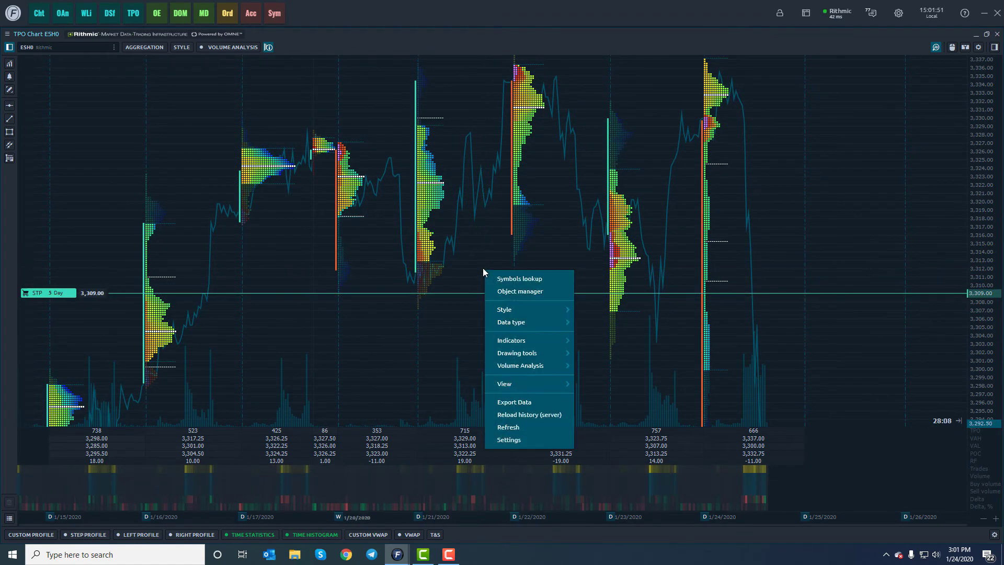
{"action": "left_click", "coordinate": [528, 436]}
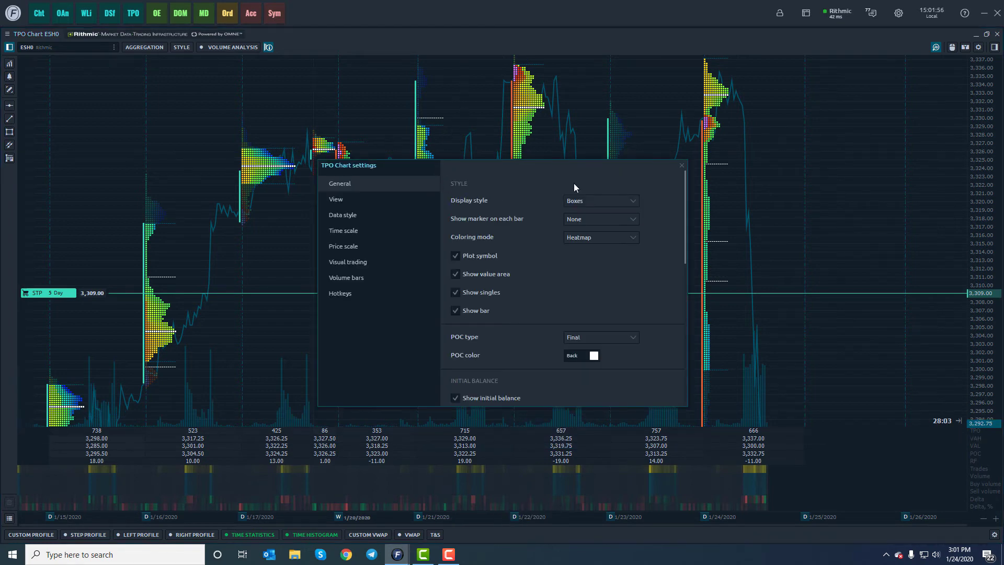
{"action": "scroll", "coordinate": [602, 225], "scroll_direction": "down", "scroll_amount": 3}
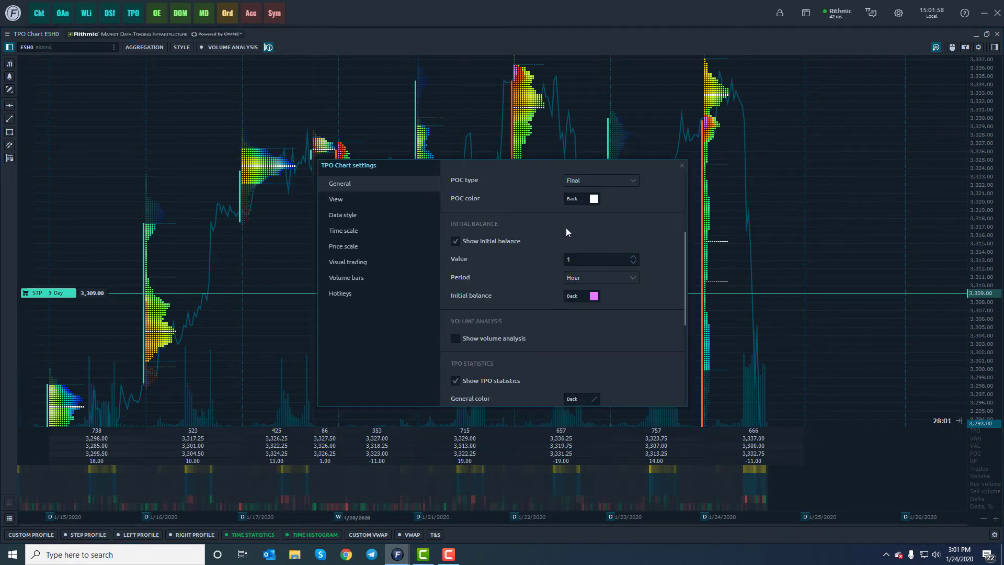
{"action": "scroll", "coordinate": [602, 262], "scroll_direction": "down", "scroll_amount": 1}
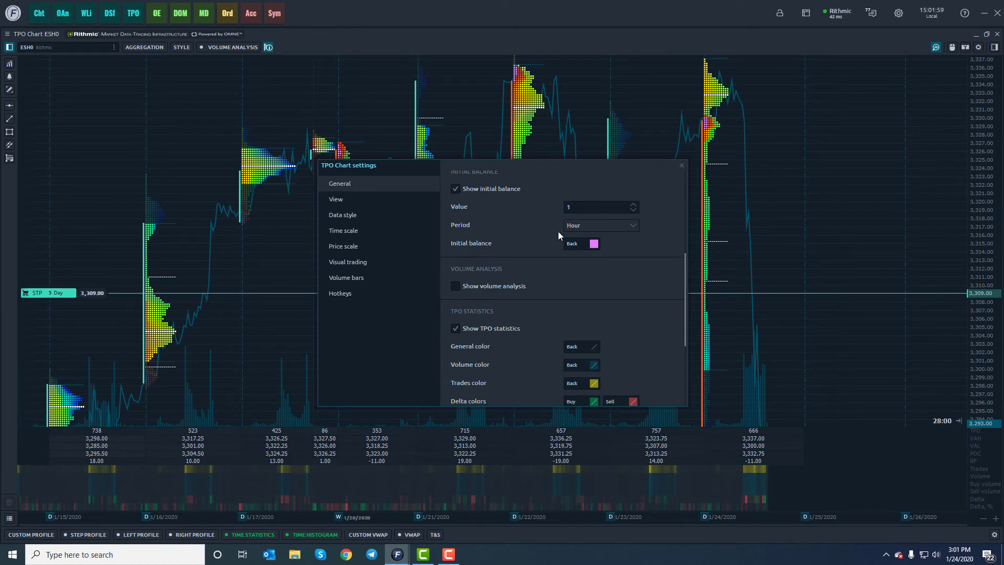
{"action": "left_click", "coordinate": [358, 199]}
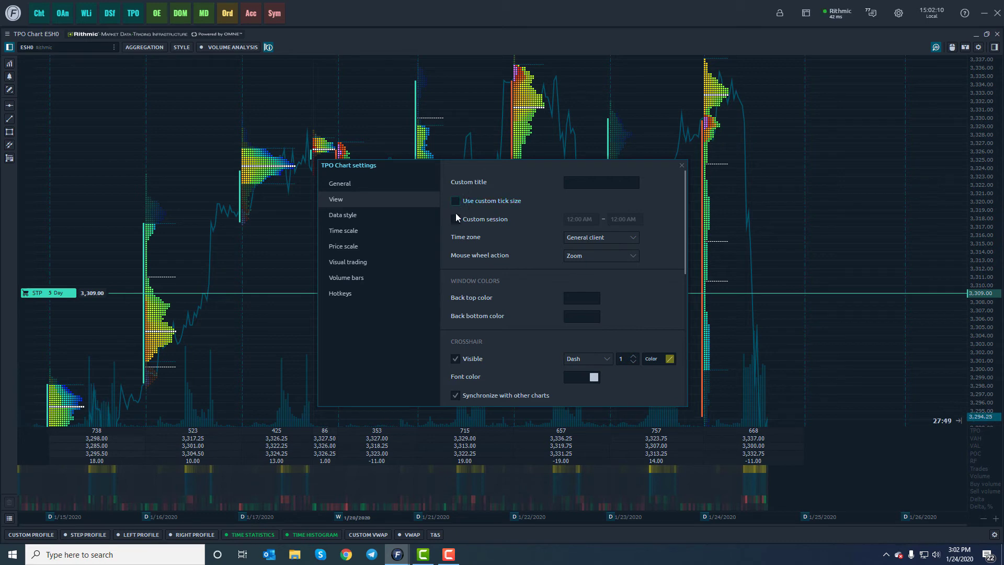
Browse the Data style, Time scale, Price scale, Visual trading and Volume bars pages, then close settings.
{"action": "scroll", "coordinate": [569, 234], "scroll_direction": "down", "scroll_amount": 1}
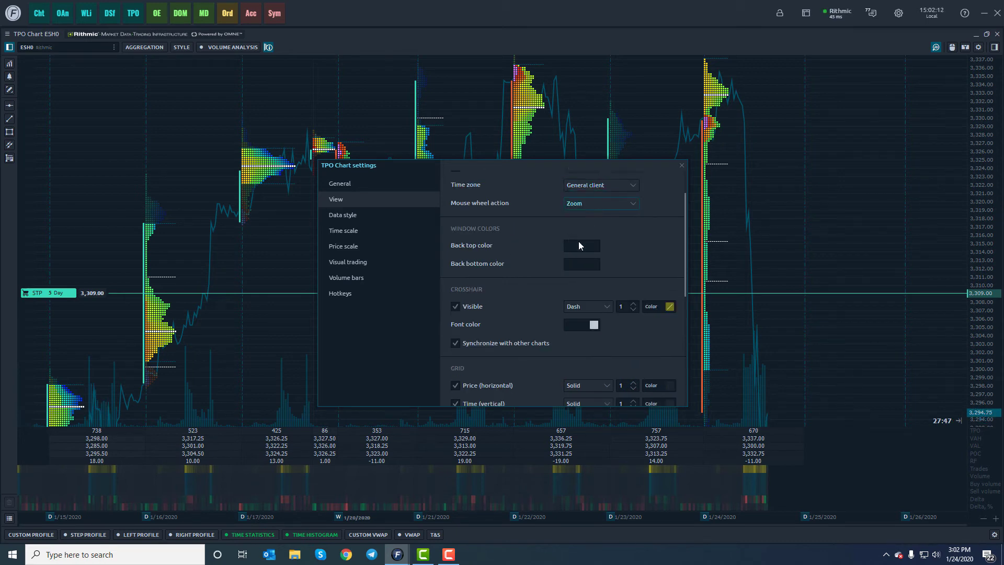
{"action": "scroll", "coordinate": [555, 255], "scroll_direction": "down", "scroll_amount": 4}
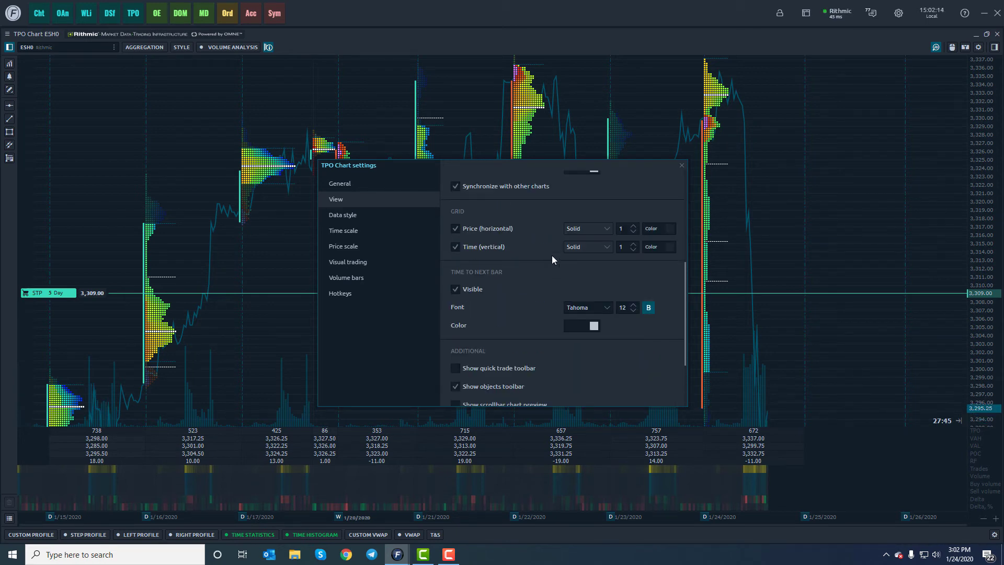
{"action": "left_click", "coordinate": [360, 217]}
{"action": "left_click", "coordinate": [380, 236]}
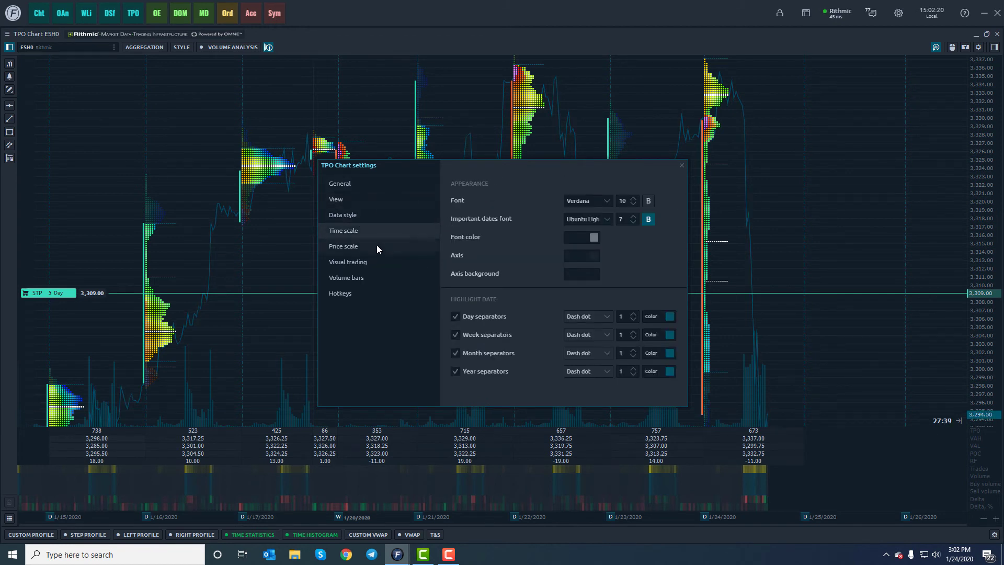
{"action": "left_click", "coordinate": [377, 246]}
{"action": "scroll", "coordinate": [653, 322], "scroll_direction": "down", "scroll_amount": 1}
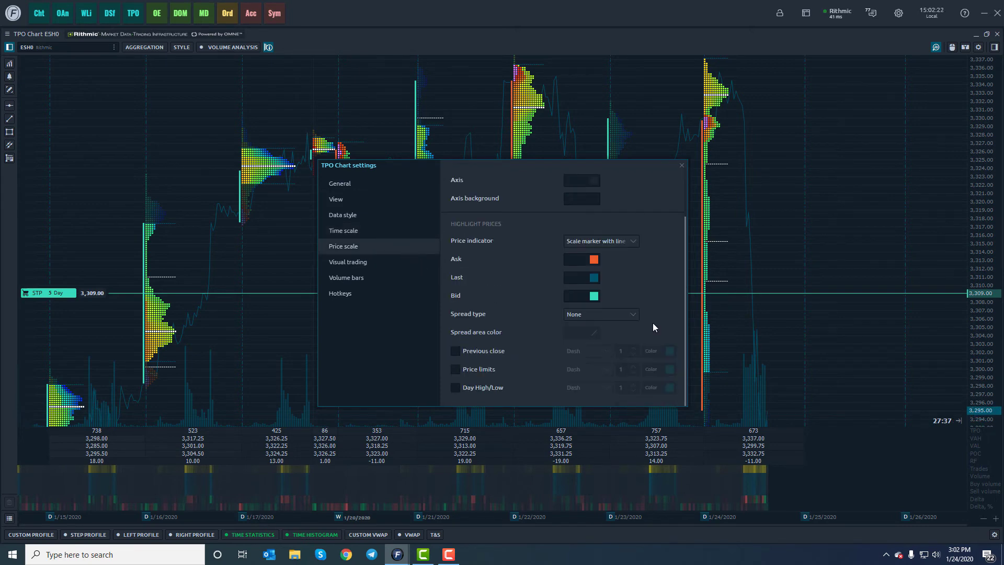
{"action": "left_click", "coordinate": [360, 266]}
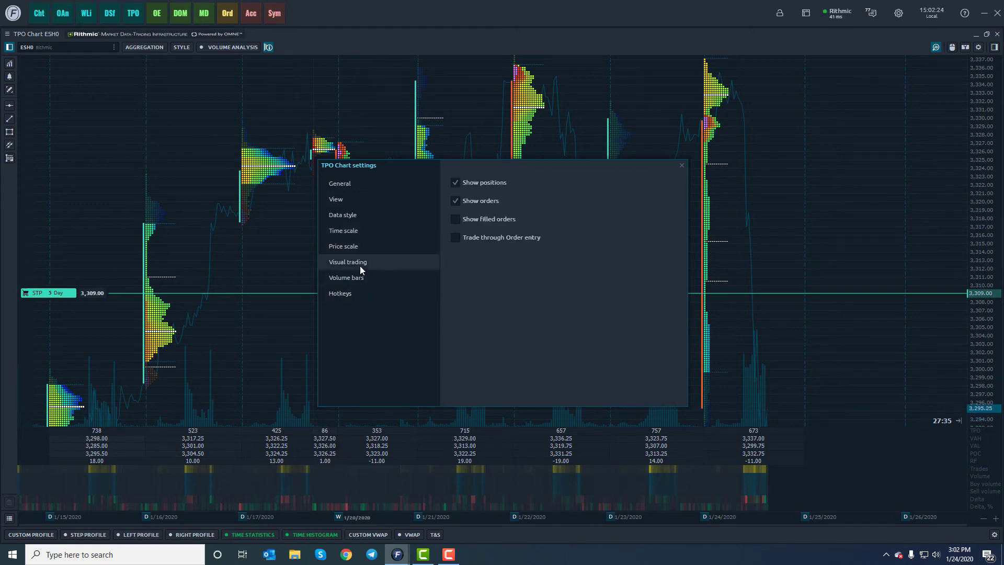
{"action": "left_click", "coordinate": [362, 281]}
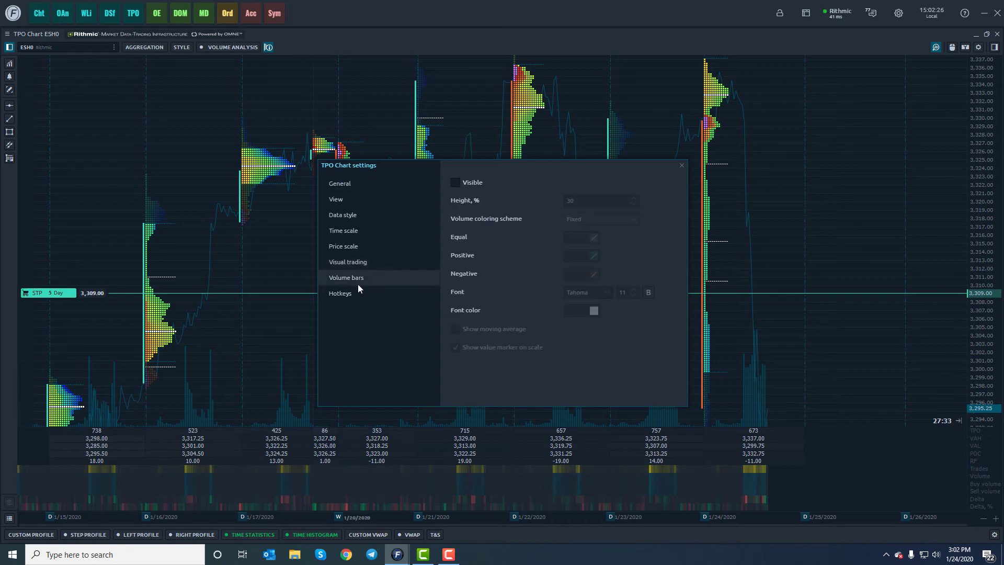
{"action": "left_click", "coordinate": [681, 166]}
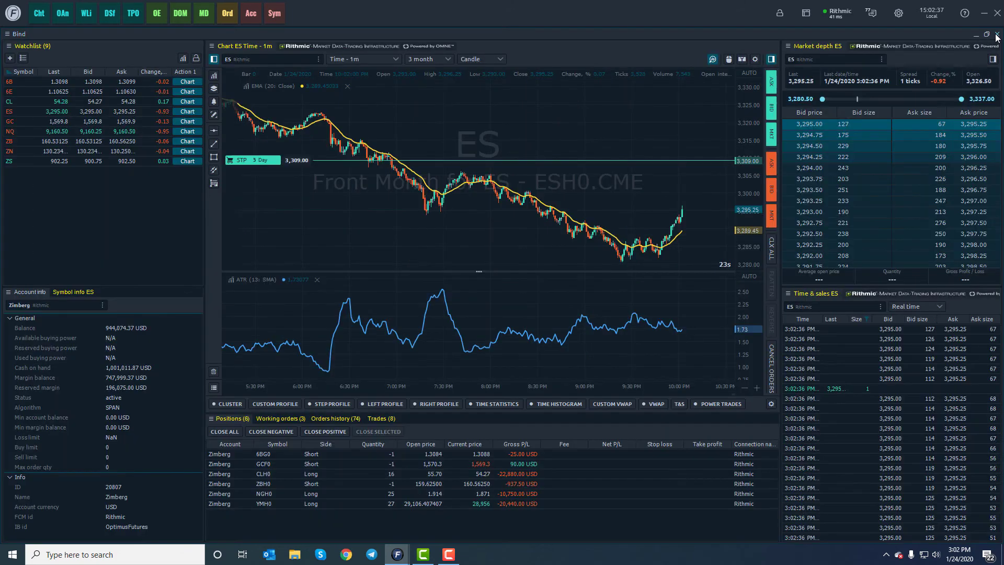
Close the TPO chart window and revert an accidental 3 Day stop move back to 3,309.00.
{"action": "left_click", "coordinate": [997, 34]}
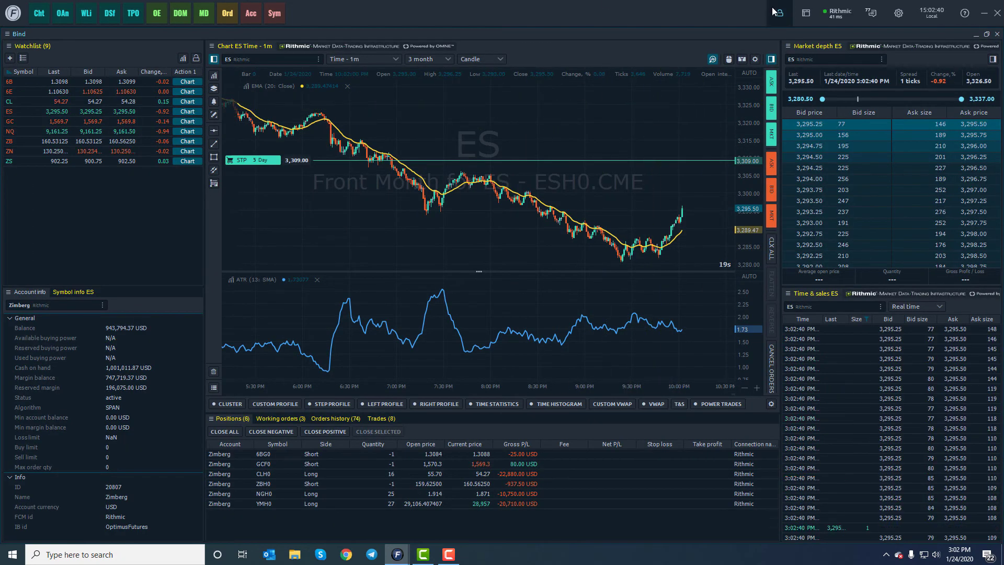
{"action": "left_click", "coordinate": [498, 142]}
{"action": "key", "text": "Escape"}
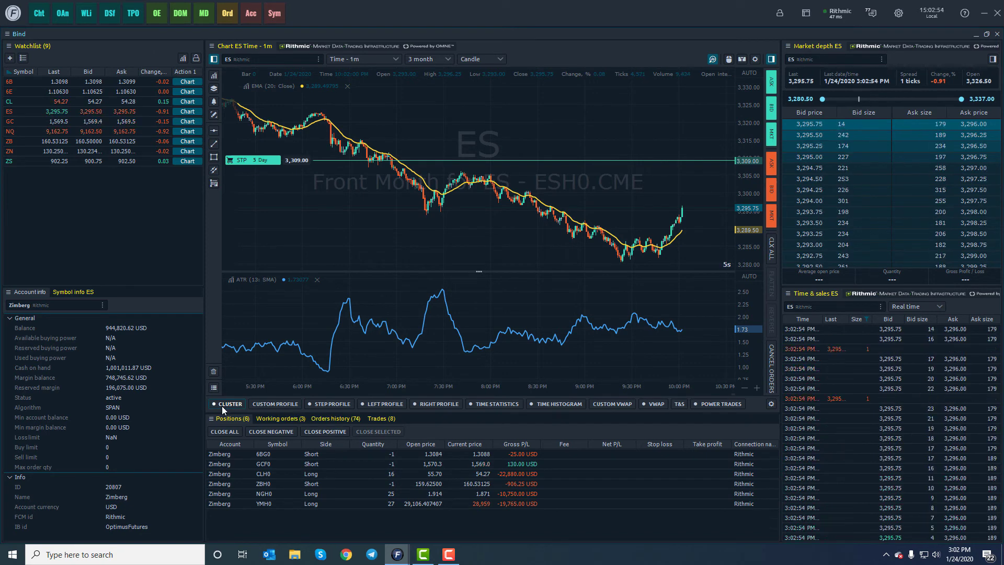
{"action": "mouse_move", "coordinate": [226, 405]}
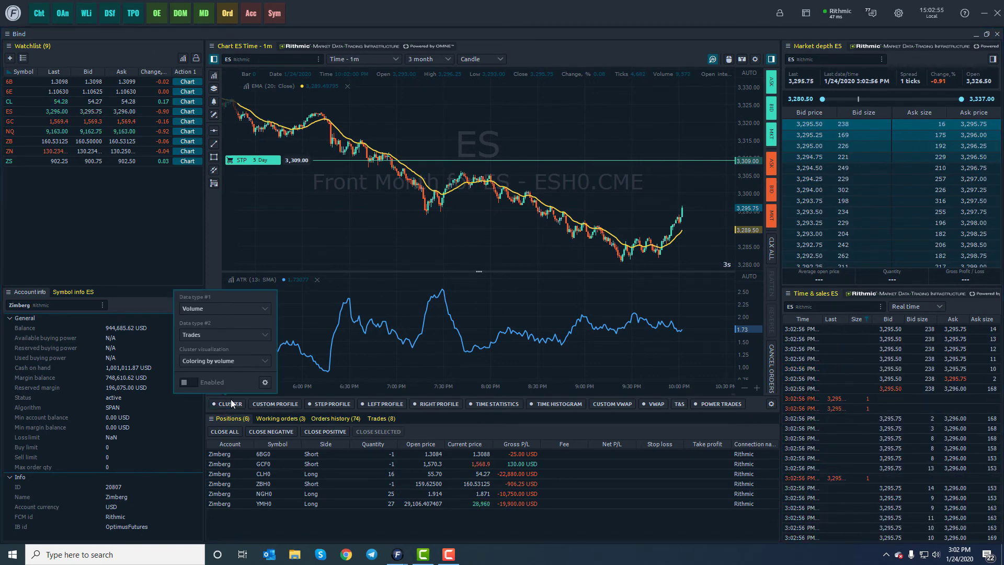
Turn on cluster view for the ES 1-minute chart.
{"action": "left_click", "coordinate": [194, 381]}
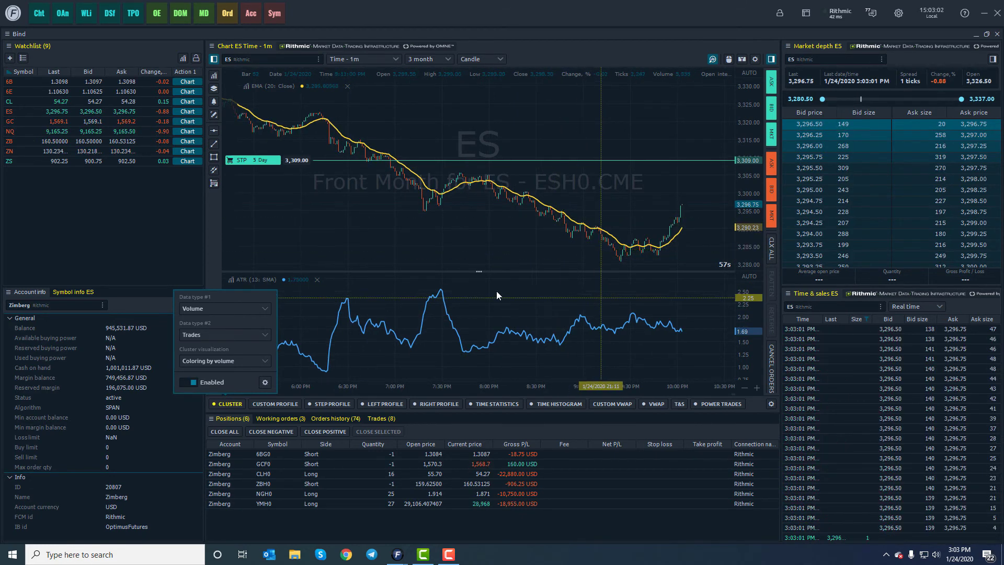
{"action": "scroll", "coordinate": [602, 238], "scroll_direction": "up", "scroll_amount": 5}
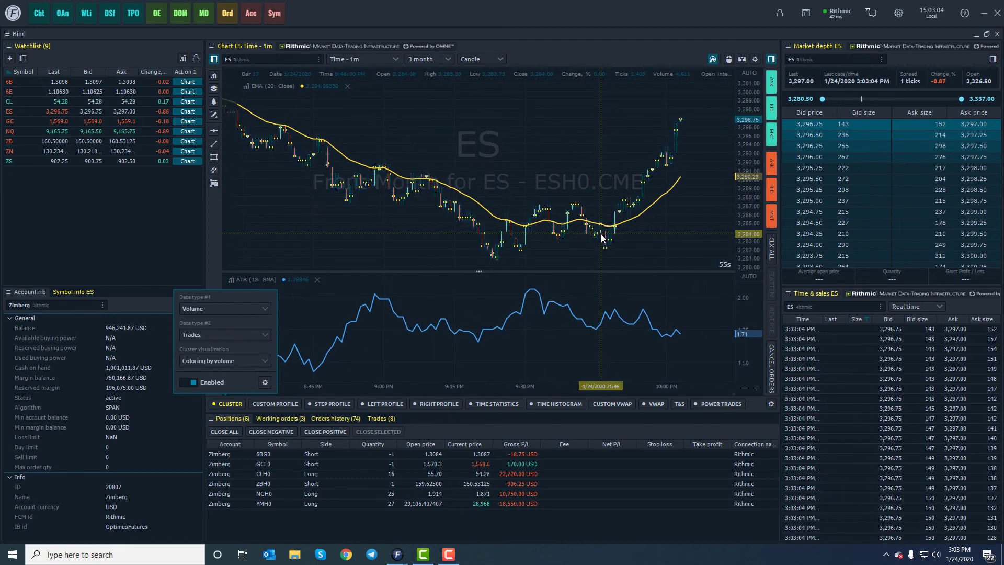
{"action": "scroll", "coordinate": [568, 235], "scroll_direction": "up", "scroll_amount": 6}
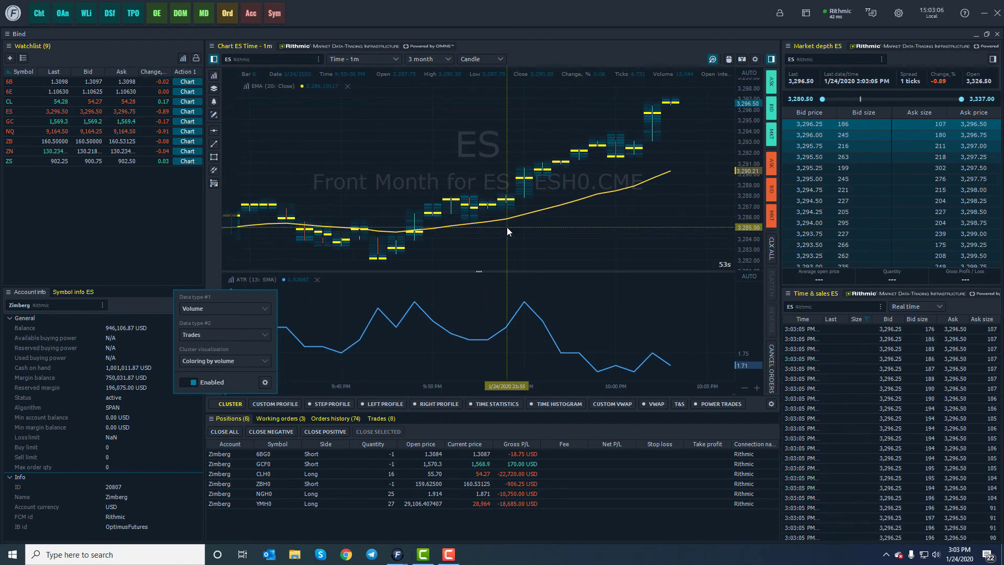
{"action": "scroll", "coordinate": [488, 198], "scroll_direction": "up", "scroll_amount": 5}
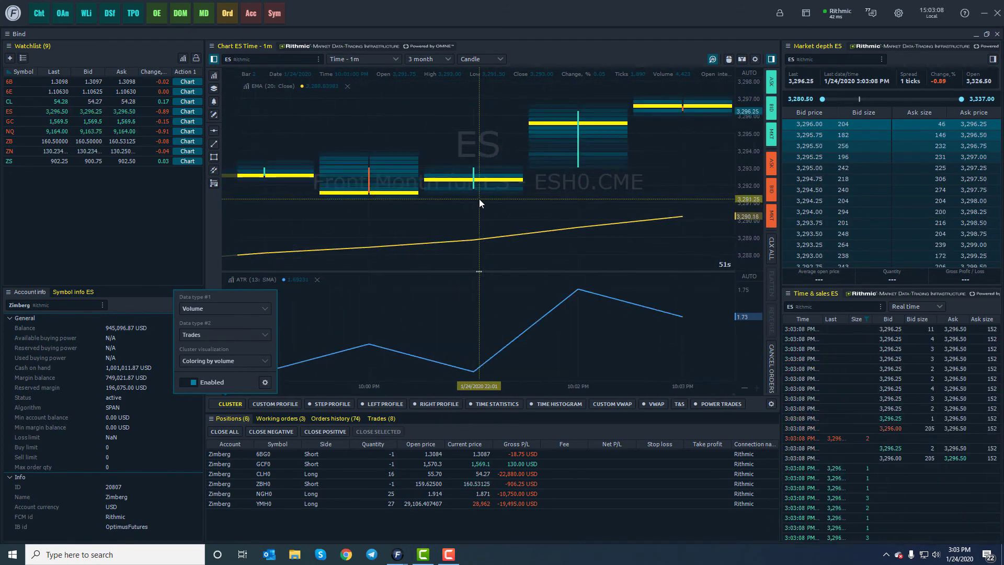
{"action": "key", "text": "Left"}
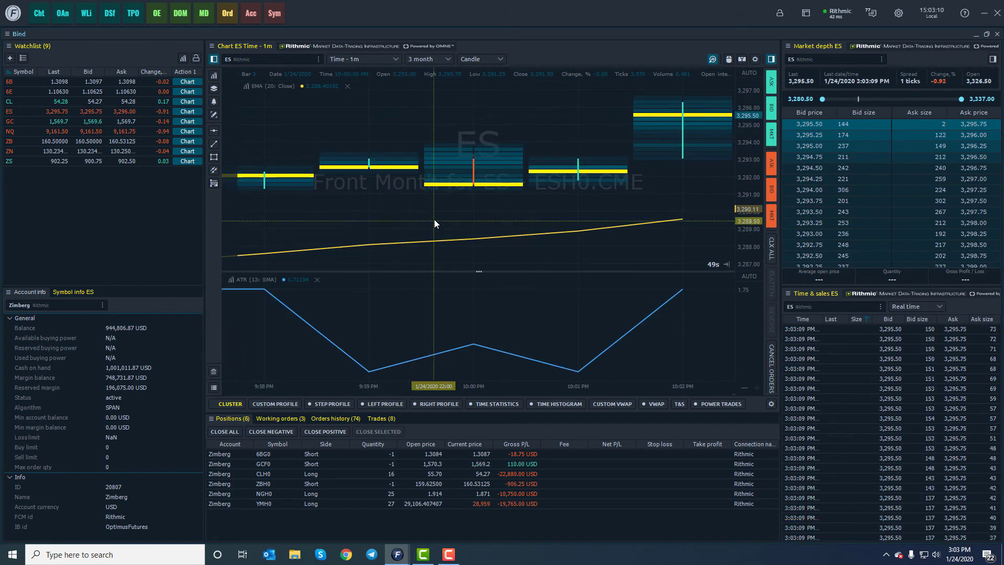
{"action": "scroll", "coordinate": [435, 219], "scroll_direction": "down", "scroll_amount": 1}
{"action": "scroll", "coordinate": [437, 219], "scroll_direction": "up", "scroll_amount": 2}
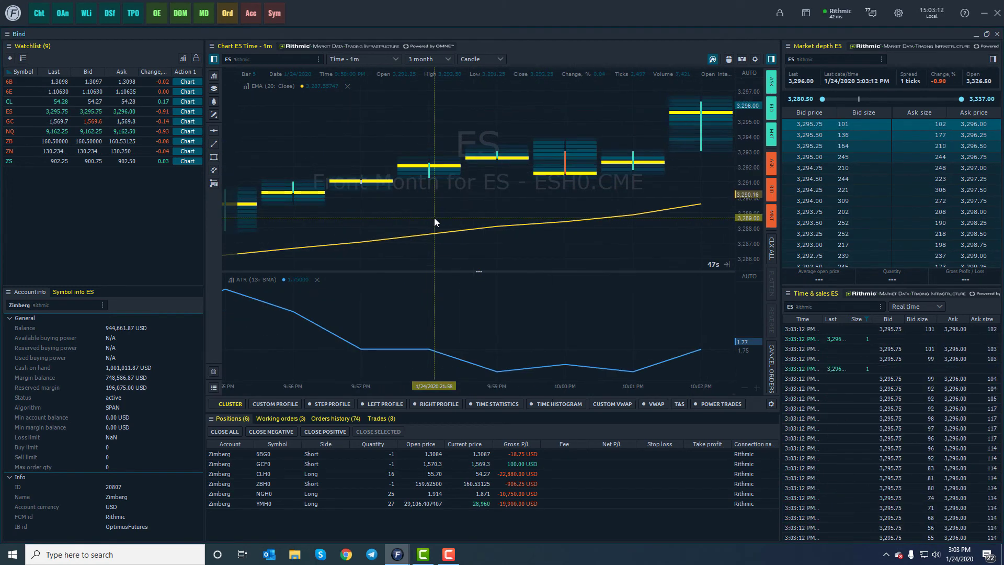
{"action": "scroll", "coordinate": [434, 216], "scroll_direction": "down", "scroll_amount": 5}
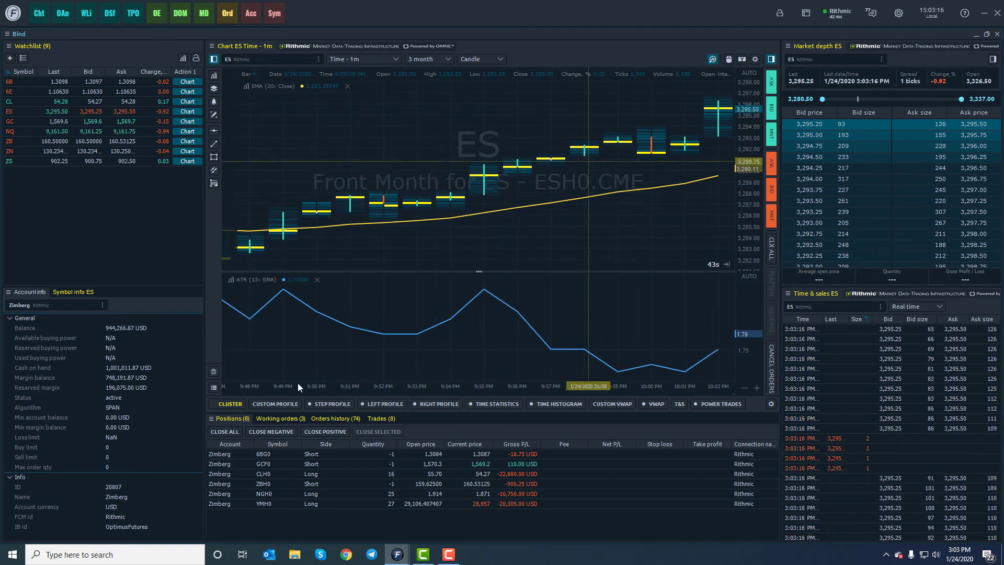
Set cluster Data type #1 to Volume and remove the EMA overlay and ATR pane.
{"action": "left_click", "coordinate": [243, 404]}
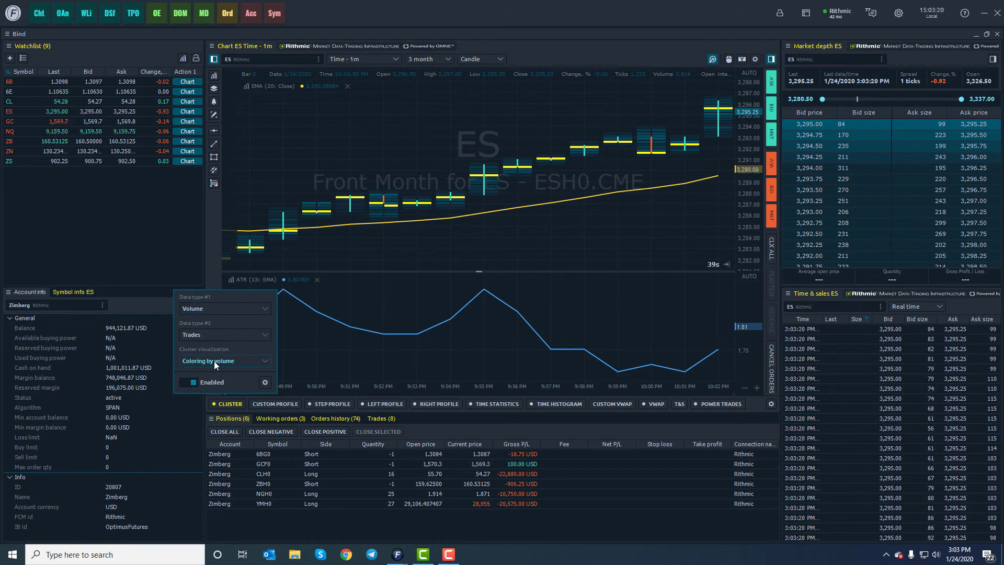
{"action": "left_click", "coordinate": [218, 310]}
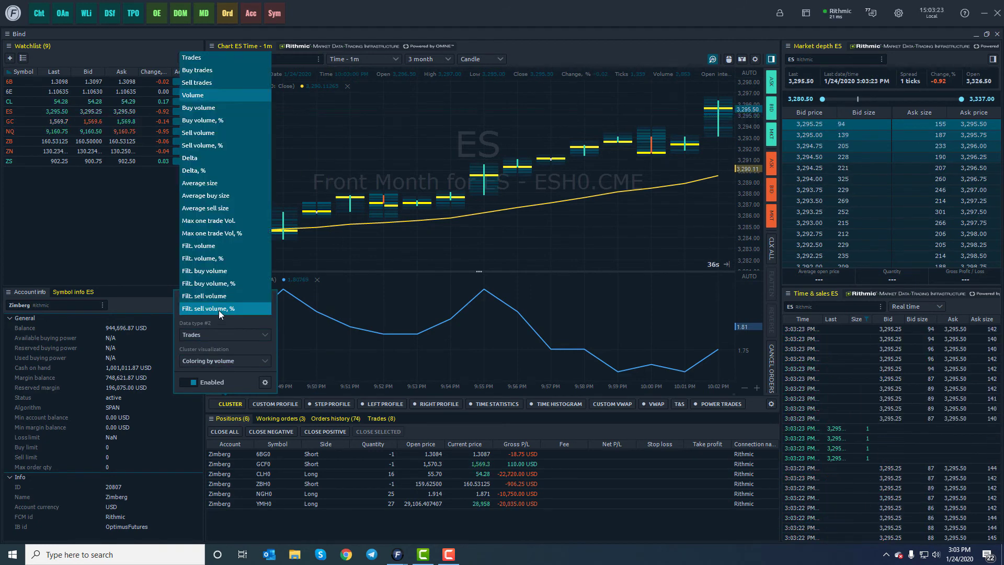
{"action": "left_click", "coordinate": [215, 88]}
{"action": "left_click", "coordinate": [383, 267]}
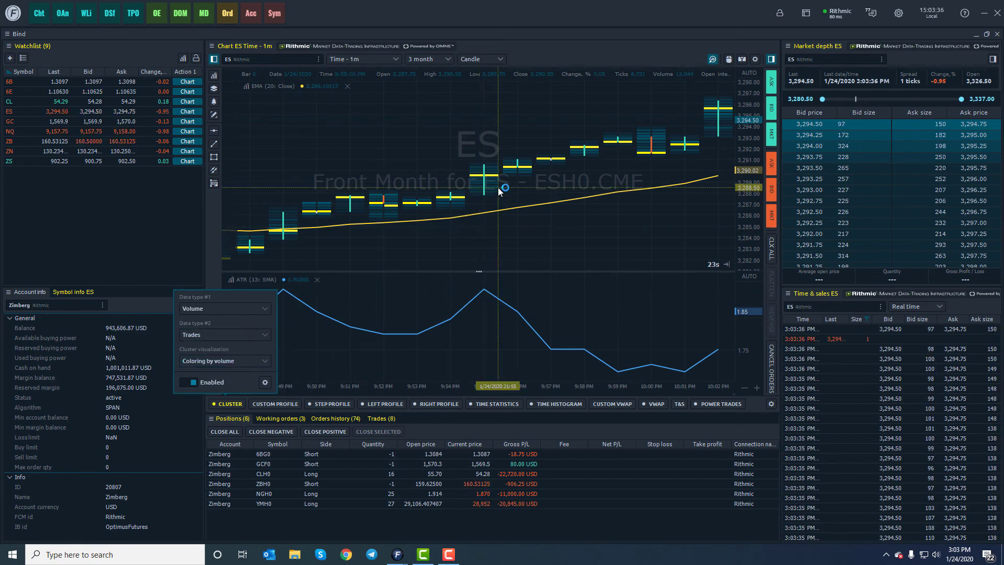
{"action": "left_click", "coordinate": [348, 86]}
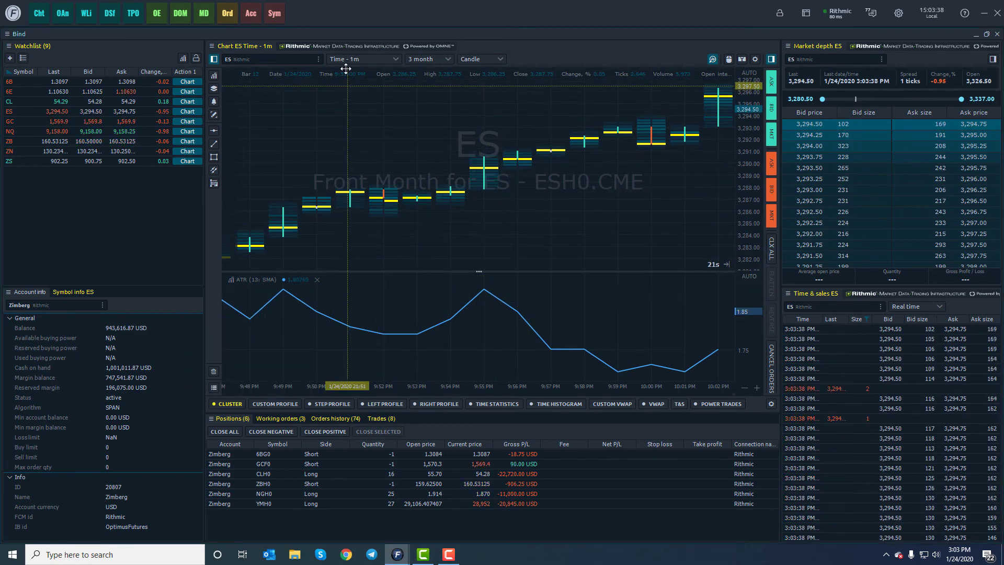
{"action": "left_click", "coordinate": [317, 280]}
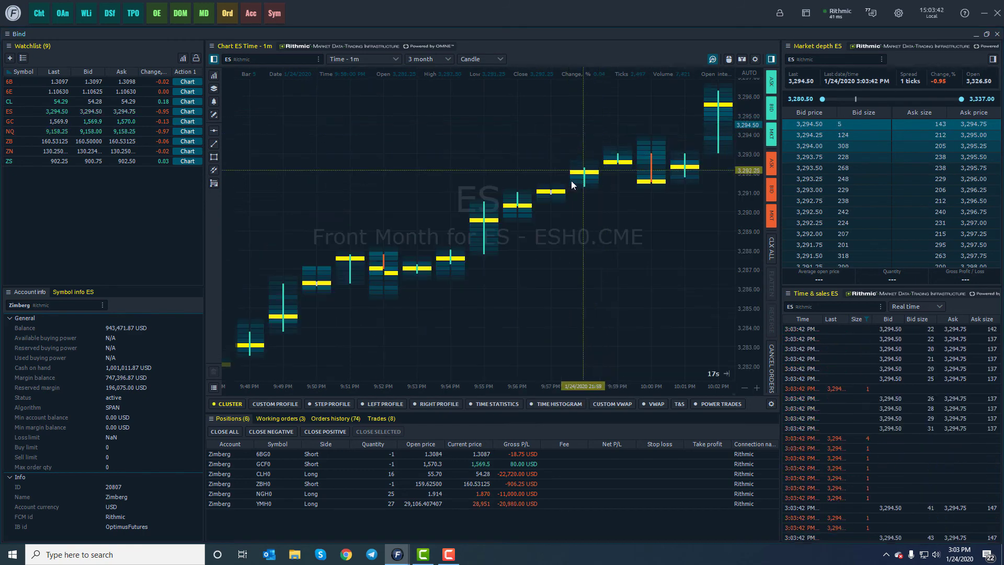
Set the cluster visualization to Coloring by delta.
{"action": "scroll", "coordinate": [548, 218], "scroll_direction": "up", "scroll_amount": 3}
{"action": "scroll", "coordinate": [530, 227], "scroll_direction": "up", "scroll_amount": 2}
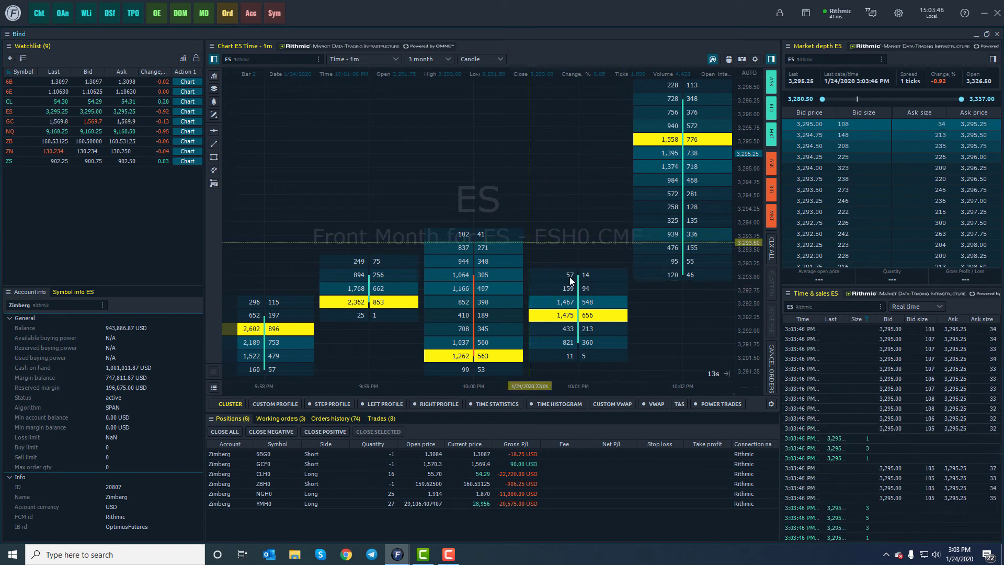
{"action": "left_click", "coordinate": [233, 403]}
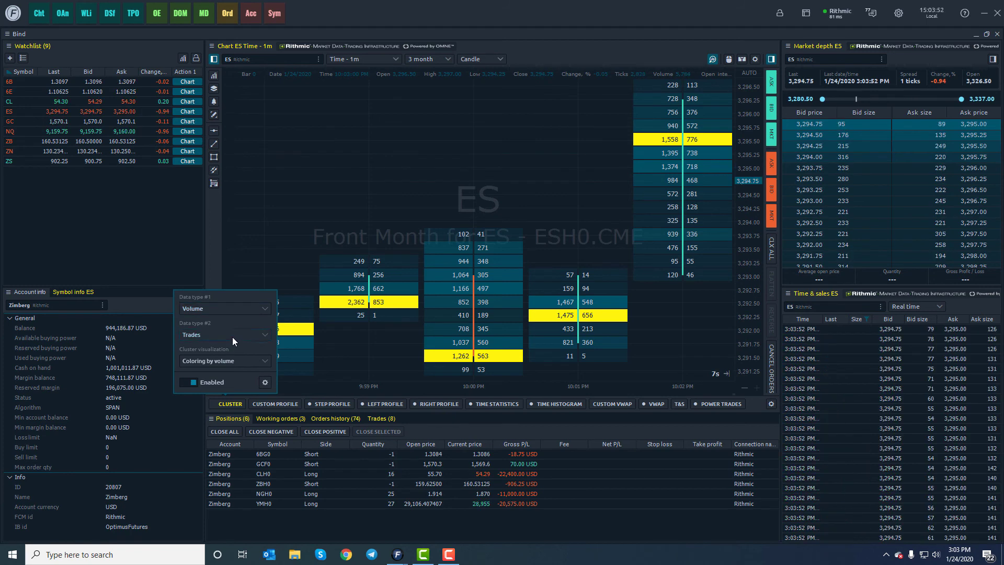
{"action": "scroll", "coordinate": [408, 318], "scroll_direction": "down", "scroll_amount": 3}
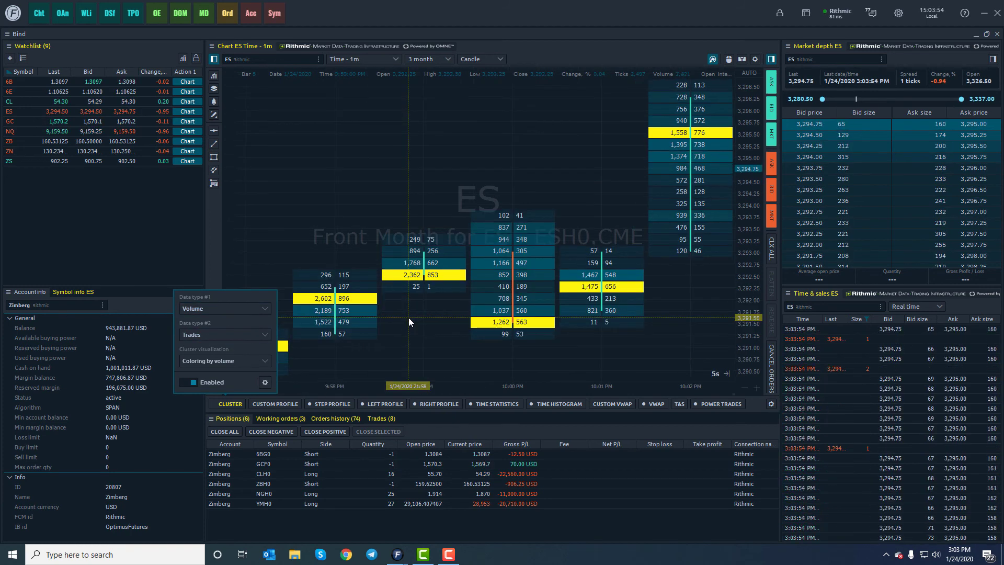
{"action": "scroll", "coordinate": [408, 318], "scroll_direction": "down", "scroll_amount": 2}
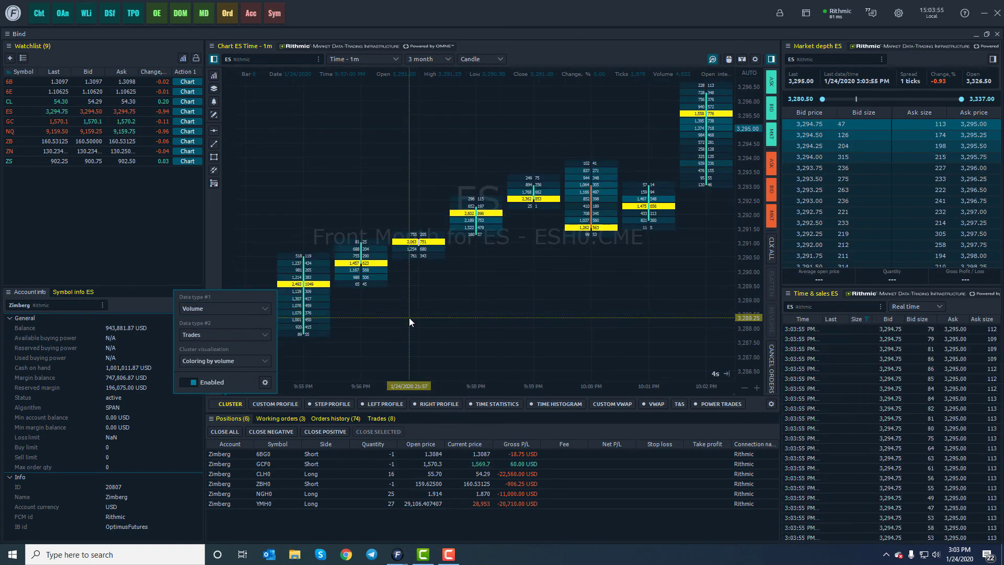
{"action": "left_click", "coordinate": [247, 360]}
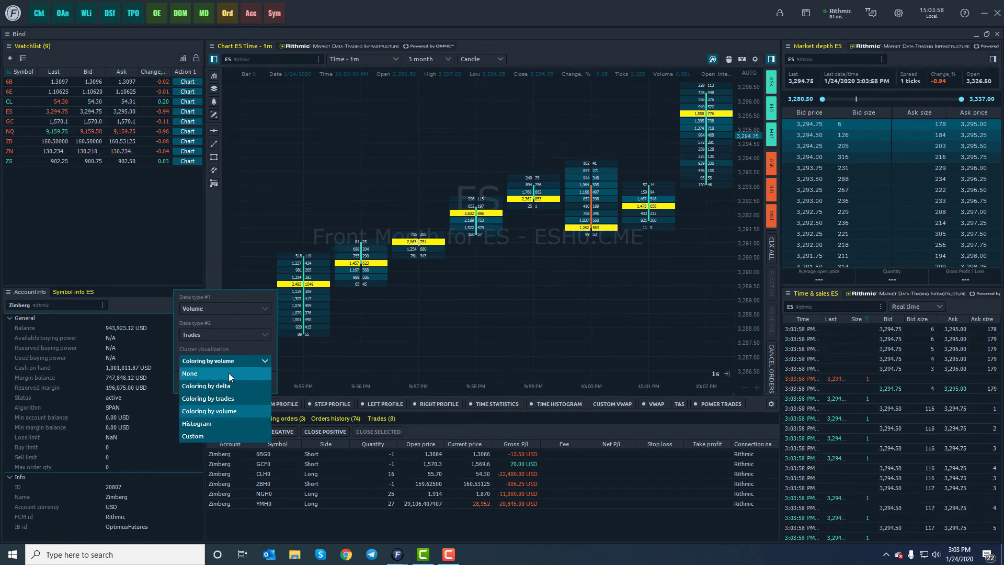
{"action": "left_click", "coordinate": [214, 387]}
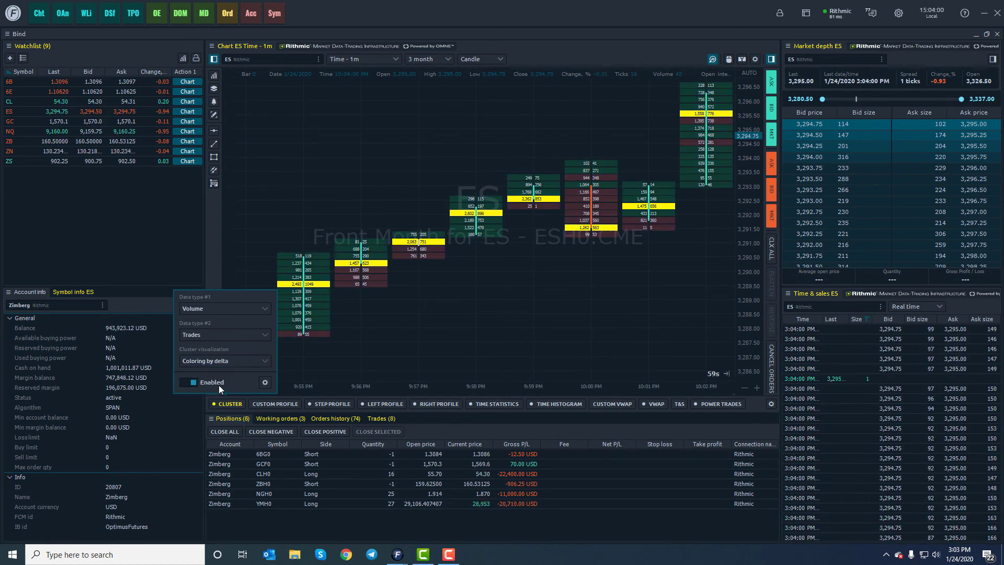
Try the Histogram cluster visualization, then return to Coloring by volume.
{"action": "left_click", "coordinate": [223, 360]}
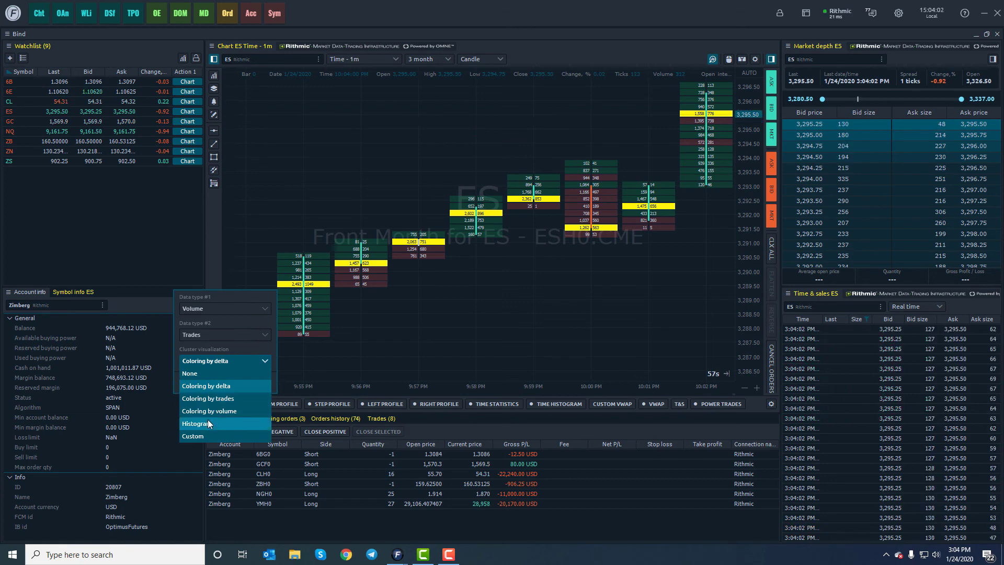
{"action": "left_click", "coordinate": [208, 420]}
{"action": "left_click", "coordinate": [229, 361]}
{"action": "left_click", "coordinate": [215, 411]}
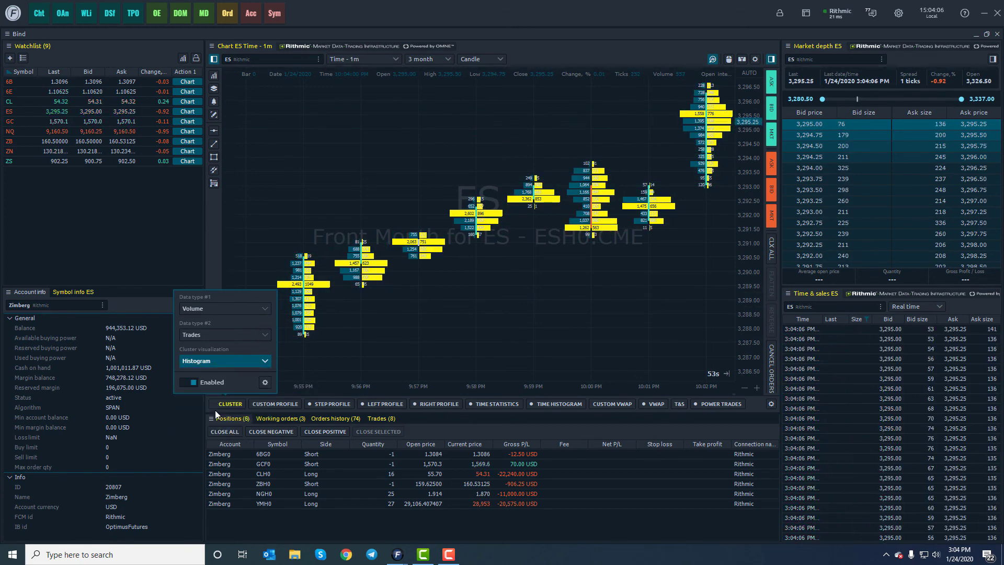
{"action": "left_click", "coordinate": [266, 382]}
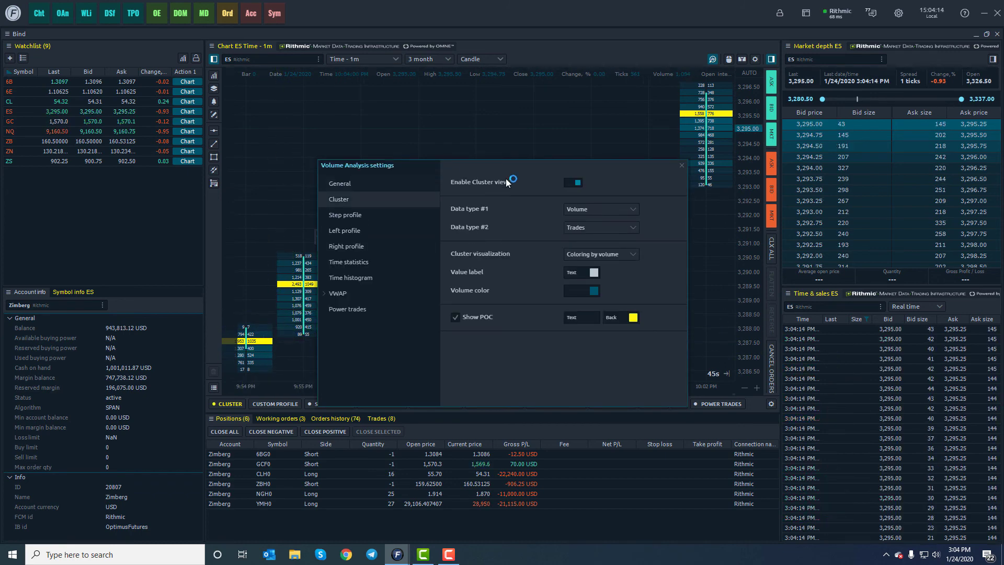
{"action": "left_click", "coordinate": [370, 213]}
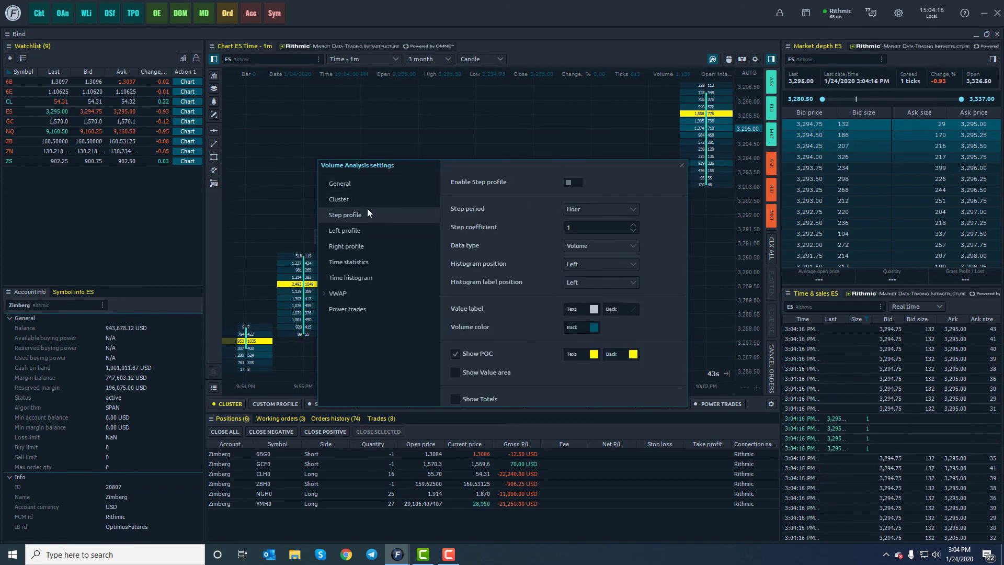
{"action": "left_click", "coordinate": [358, 201]}
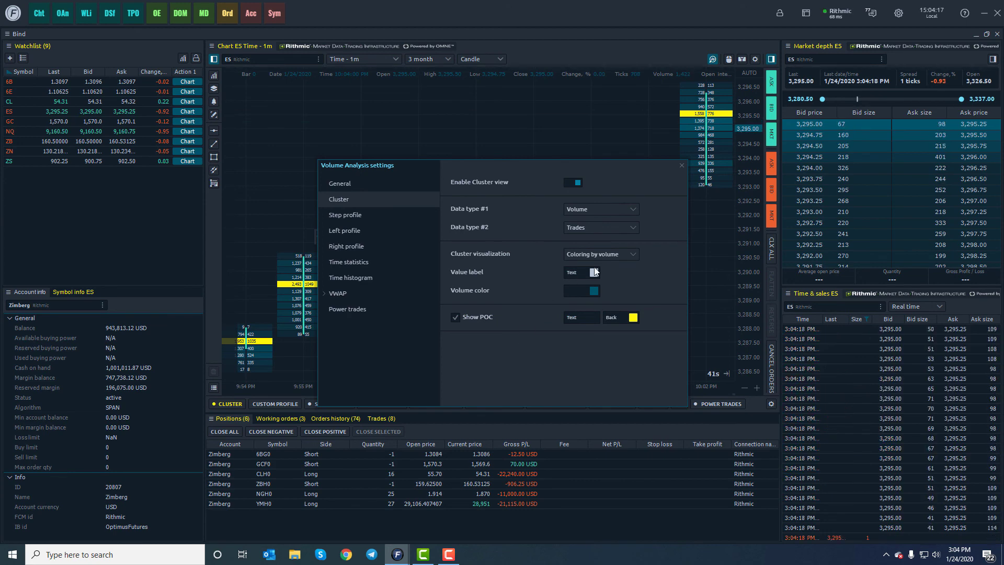
{"action": "left_click", "coordinate": [682, 166]}
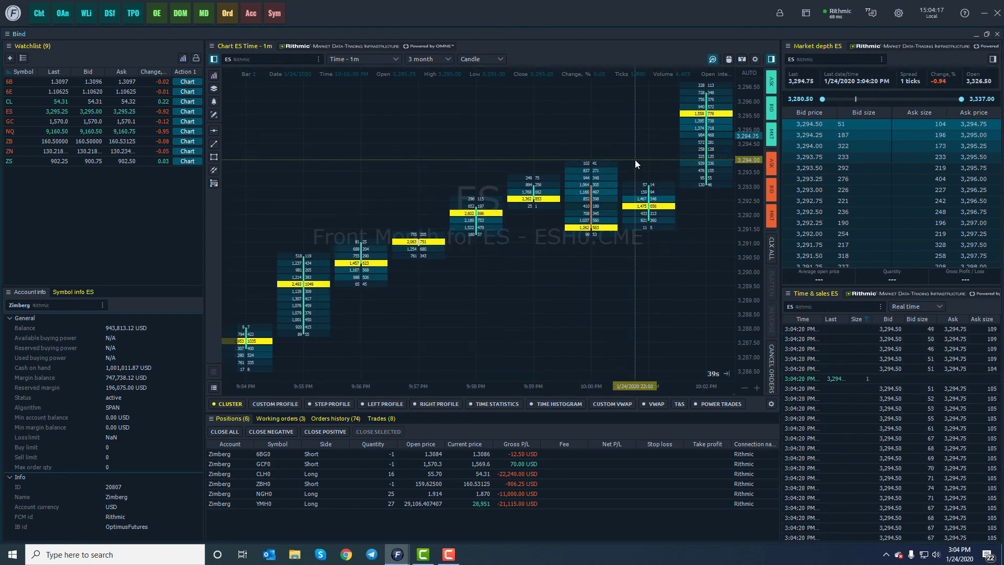